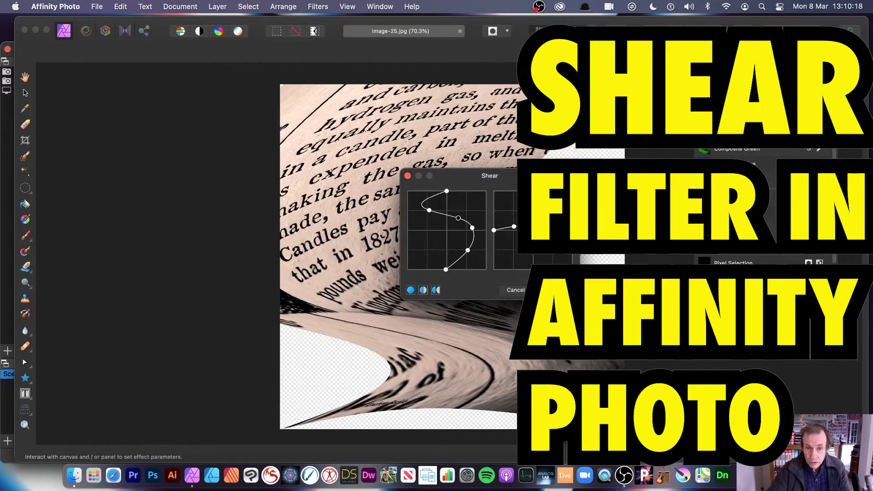
# - Cancel the current Shear settings, reopen the Shear distort filter on the Background layer, and place its dialog over the image
pyautogui.click(515, 290)
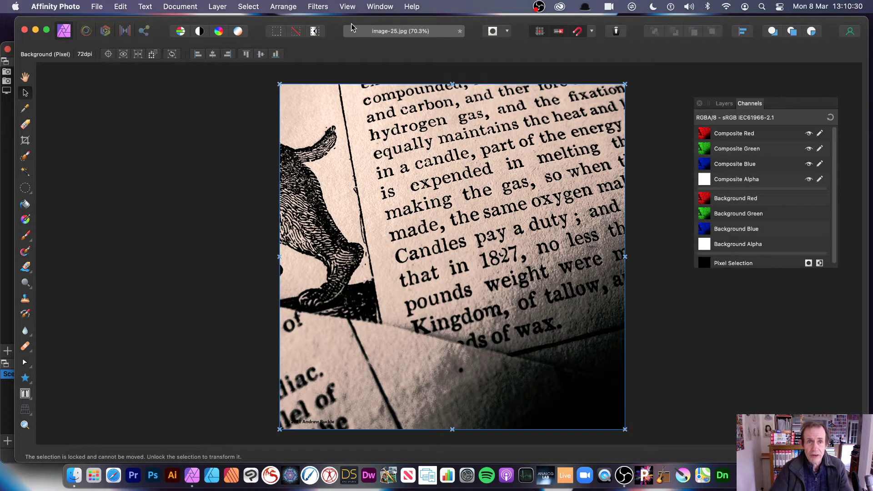
pyautogui.click(314, 7)
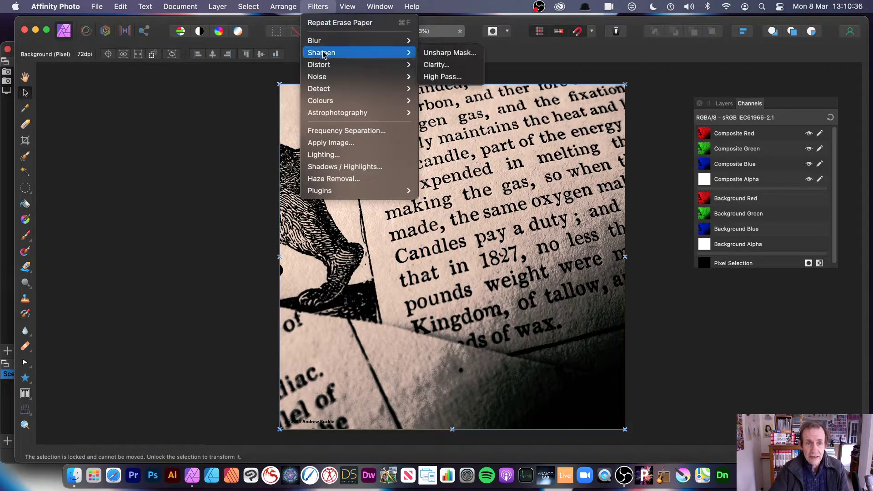
pyautogui.moveTo(323, 68)
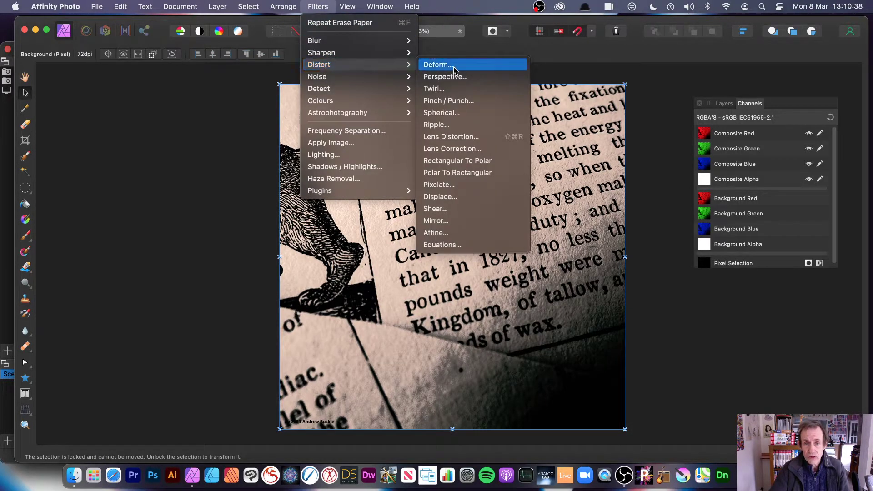
pyautogui.click(448, 208)
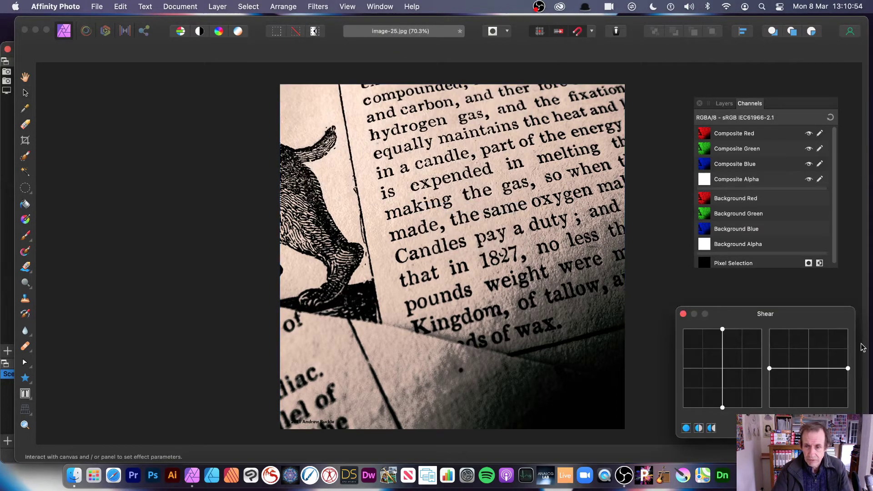
pyautogui.moveTo(775, 311); pyautogui.dragTo(425, 176)
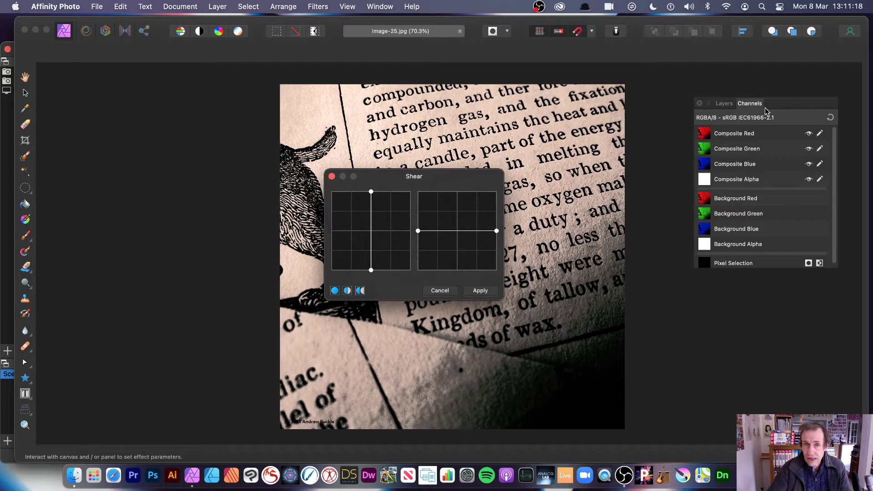
pyautogui.click(348, 7)
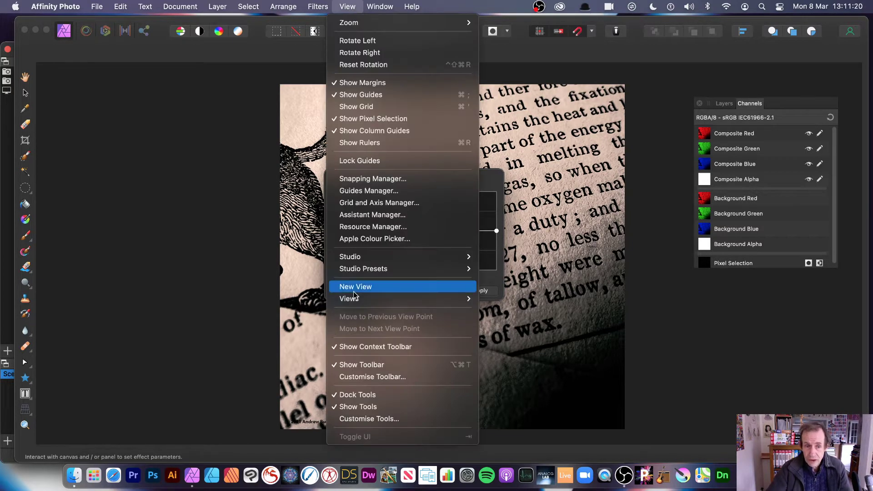
pyautogui.moveTo(400, 258)
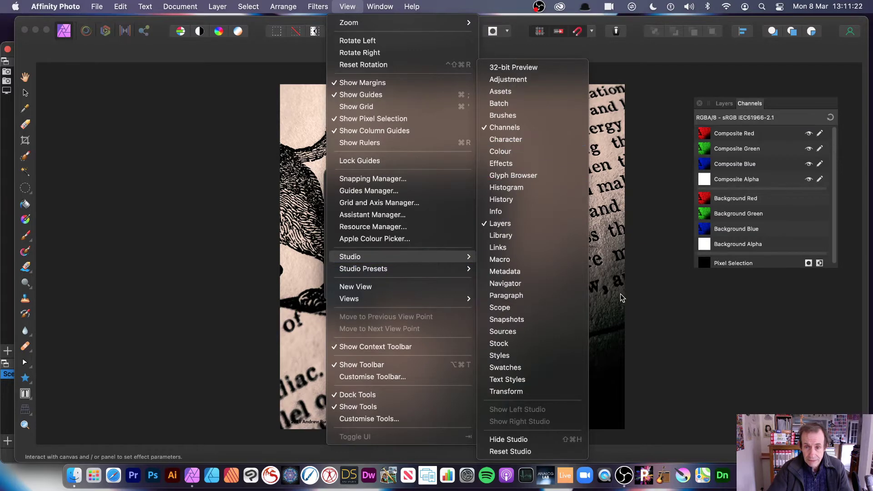
pyautogui.click(654, 303)
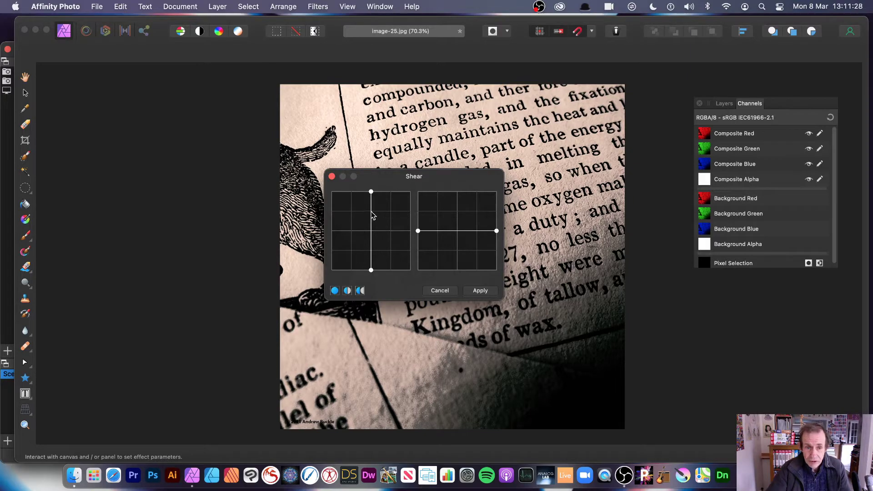
# - Try slanting the vertical and horizontal shear lines by their end points, and return the points to about the centre
pyautogui.moveTo(371, 192)
pyautogui.mouseDown()
pyautogui.moveTo(337, 192)
pyautogui.moveTo(410, 193)
pyautogui.moveTo(332, 192)
pyautogui.moveTo(370, 191)
pyautogui.mouseUp()
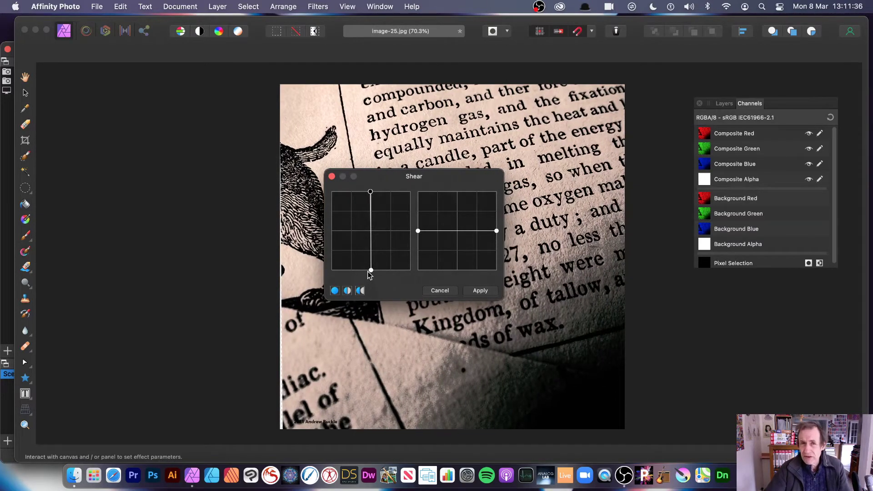
pyautogui.moveTo(369, 271); pyautogui.dragTo(421, 273)
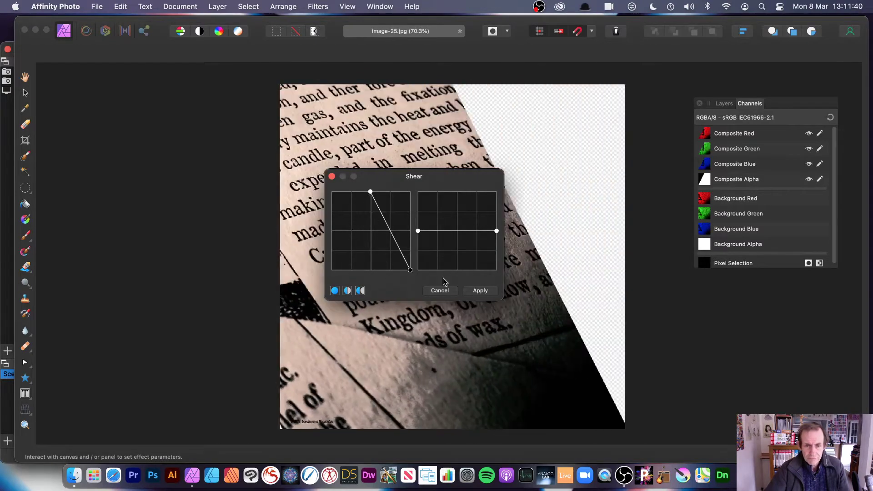
pyautogui.moveTo(443, 277); pyautogui.dragTo(370, 273)
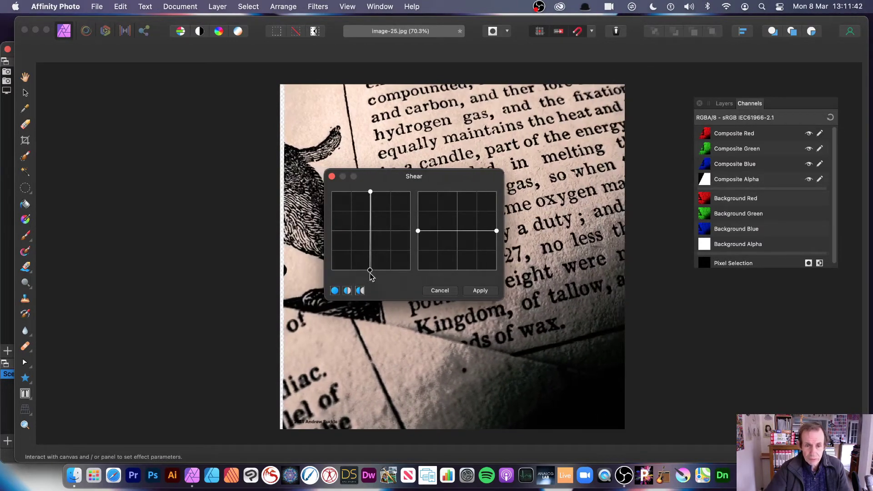
pyautogui.moveTo(417, 231); pyautogui.dragTo(415, 193)
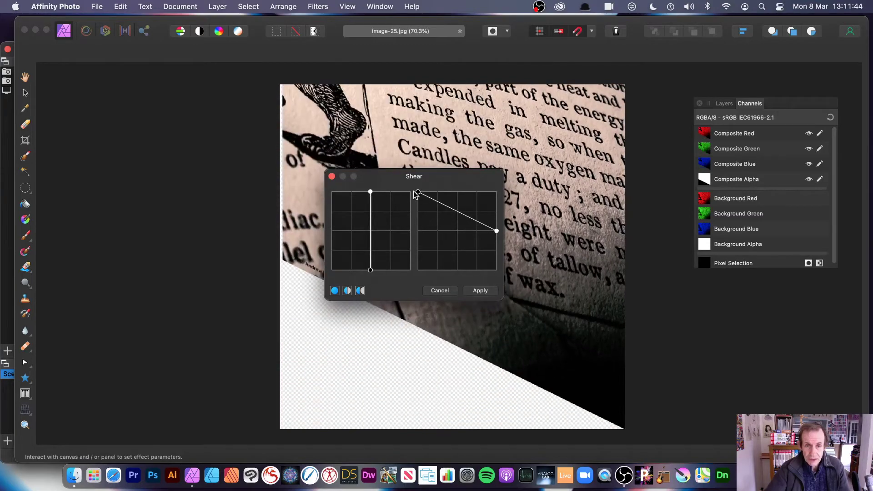
pyautogui.moveTo(415, 193); pyautogui.dragTo(417, 231)
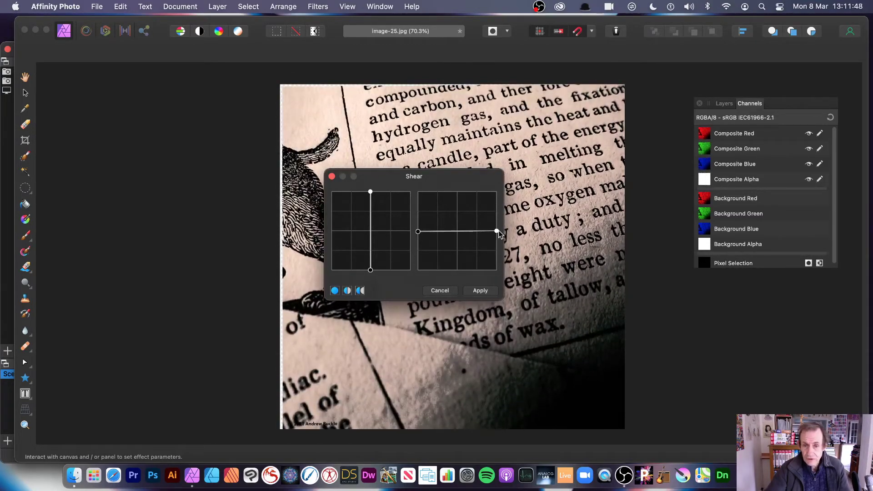
pyautogui.moveTo(499, 234)
pyautogui.mouseDown()
pyautogui.moveTo(495, 189)
pyautogui.moveTo(496, 263)
pyautogui.moveTo(492, 184)
pyautogui.moveTo(494, 231)
pyautogui.mouseUp()
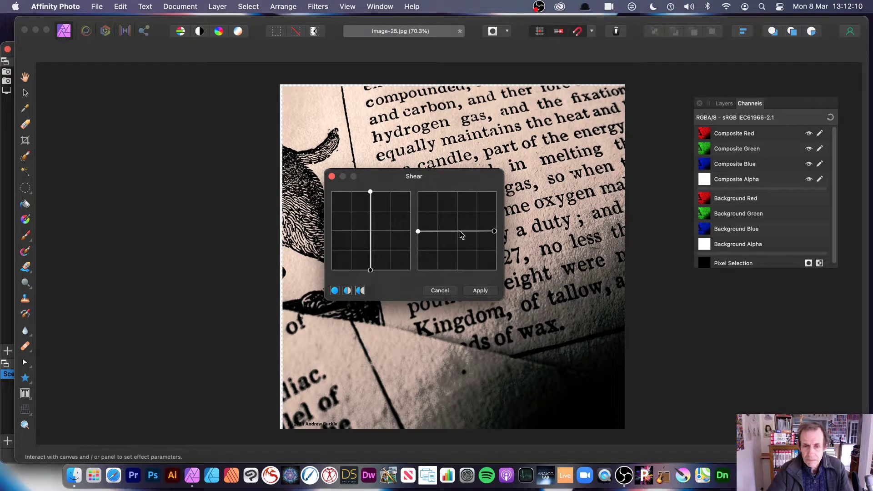
# - Add a middle node to the horizontal shear line and try slight upward and downward bends with it
pyautogui.moveTo(458, 231)
pyautogui.mouseDown()
pyautogui.moveTo(456, 207)
pyautogui.moveTo(457, 254)
pyautogui.moveTo(457, 207)
pyautogui.moveTo(456, 229)
pyautogui.mouseUp()
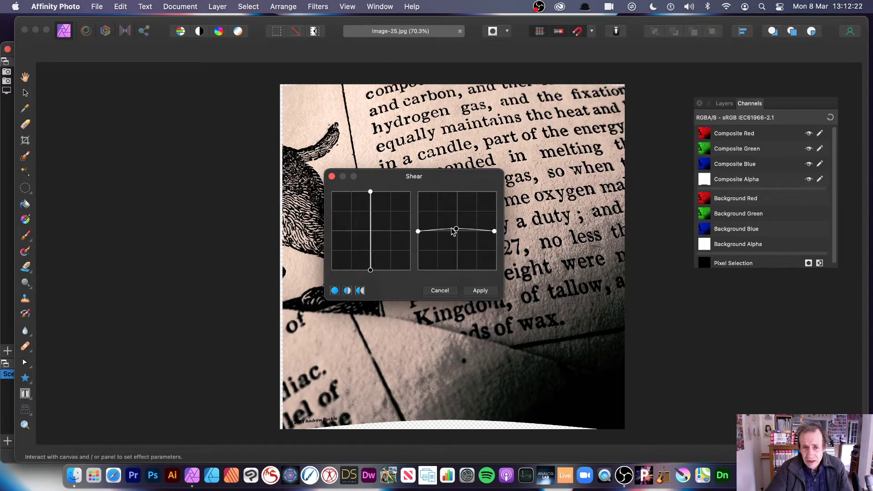
pyautogui.moveTo(457, 229); pyautogui.dragTo(457, 228)
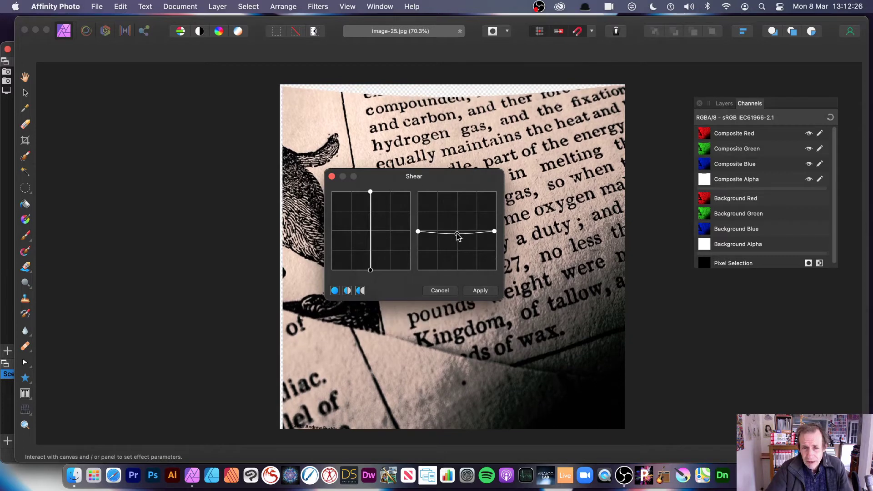
pyautogui.moveTo(458, 230); pyautogui.dragTo(459, 229)
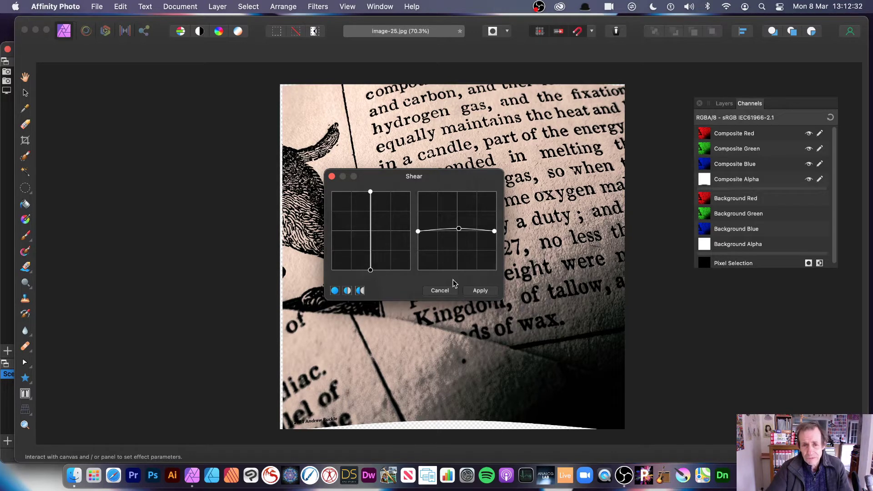
pyautogui.moveTo(459, 229); pyautogui.dragTo(460, 231)
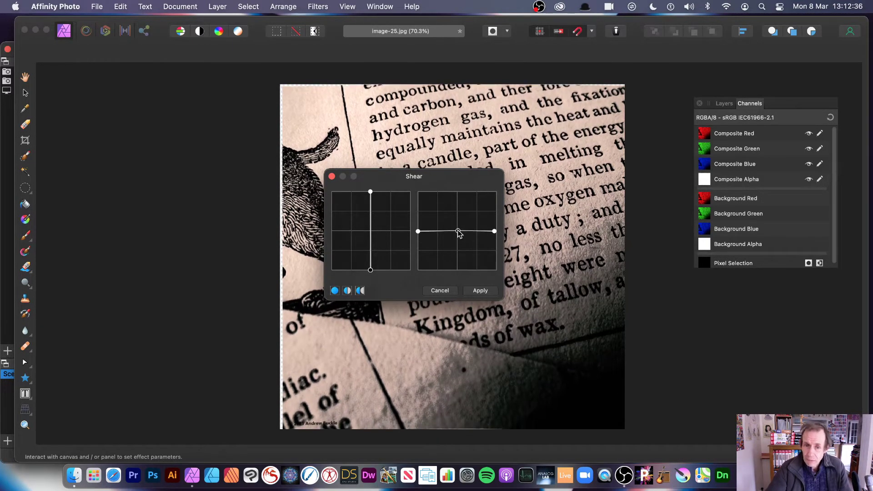
# - Shape the horizontal shear line into a deep wave with a lowered middle node, a raised second added node, and a raised start point
pyautogui.moveTo(459, 231); pyautogui.dragTo(479, 255)
pyautogui.click(476, 247)
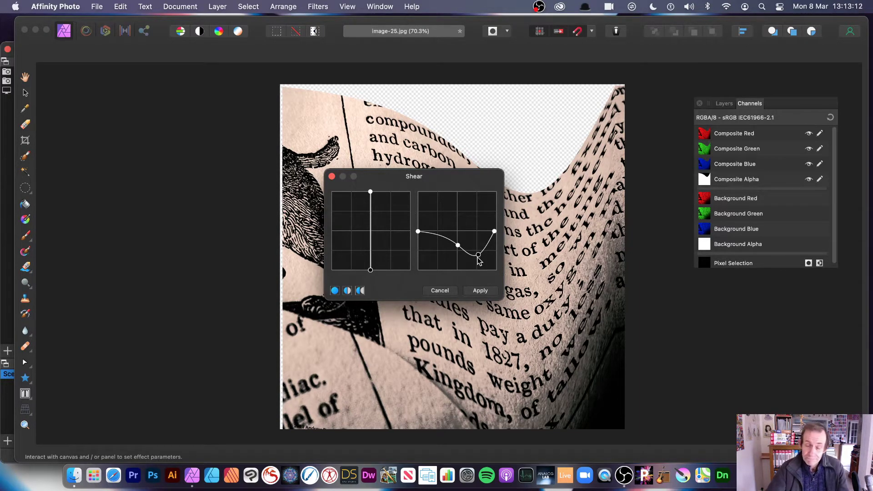
pyautogui.moveTo(479, 258); pyautogui.dragTo(477, 215)
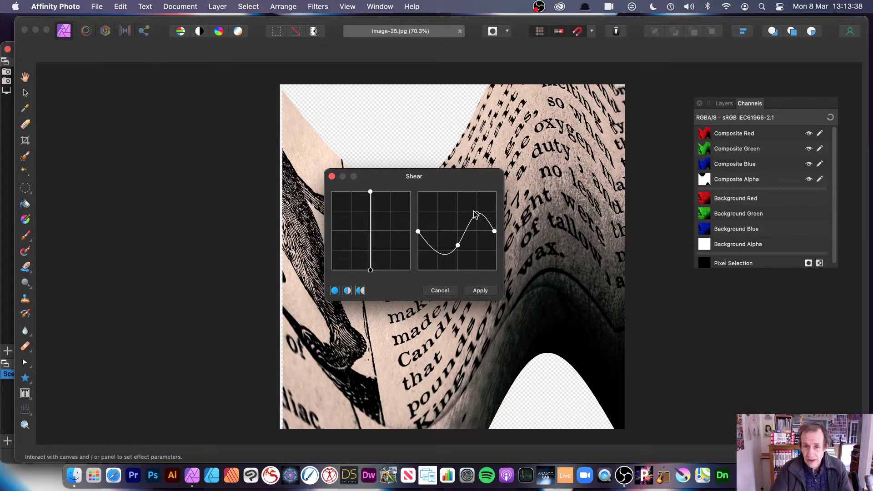
pyautogui.moveTo(476, 216); pyautogui.dragTo(477, 197)
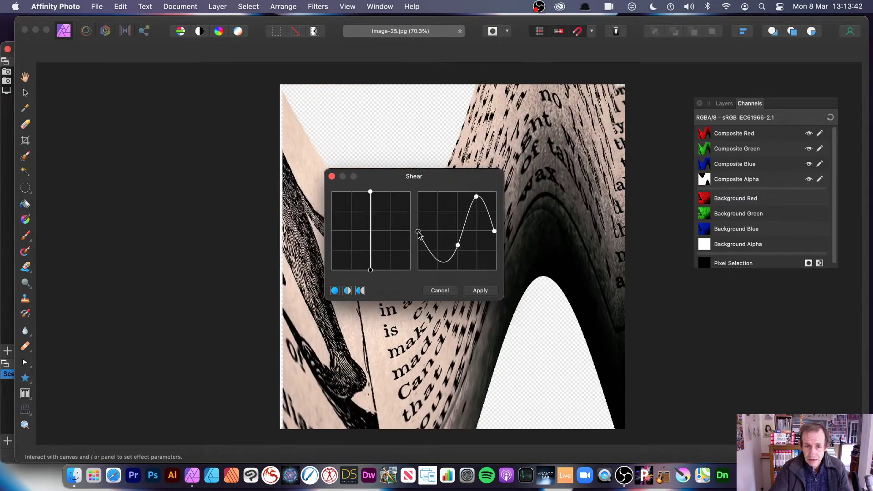
pyautogui.moveTo(418, 232); pyautogui.dragTo(418, 206)
# - Bend the vertical shear line into a zigzag with four added nodes alternating on either side of its centre
pyautogui.click(371, 242)
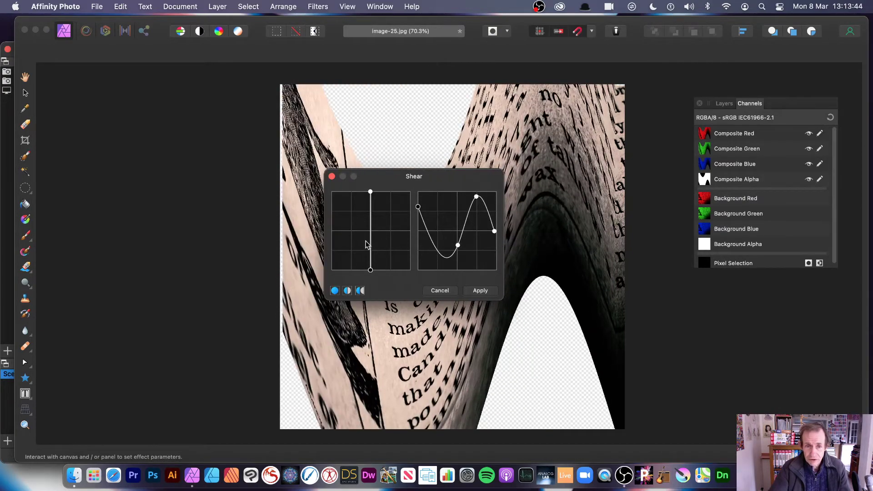
pyautogui.moveTo(370, 242); pyautogui.dragTo(358, 203)
pyautogui.click(383, 227)
pyautogui.click(355, 211)
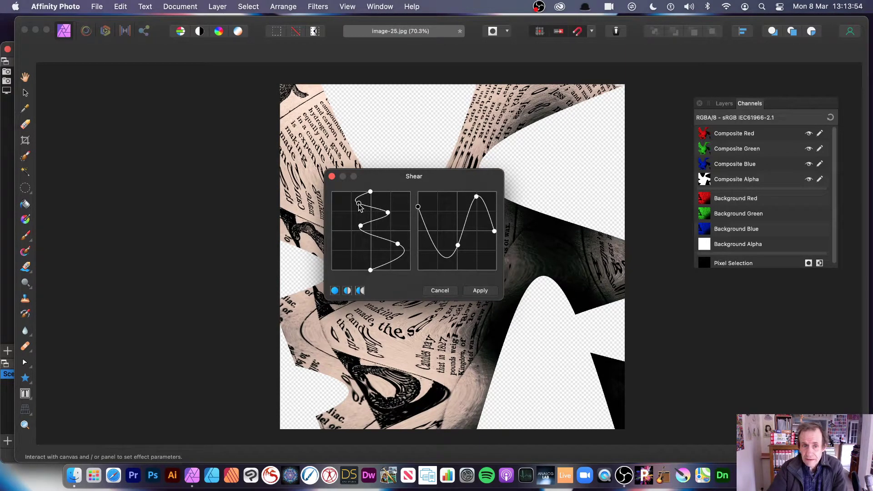
# - Delete the uppermost added node of the vertical shear curve, reposition the two nodes below it, and apply the Shear filter
pyautogui.press('BackSpace')
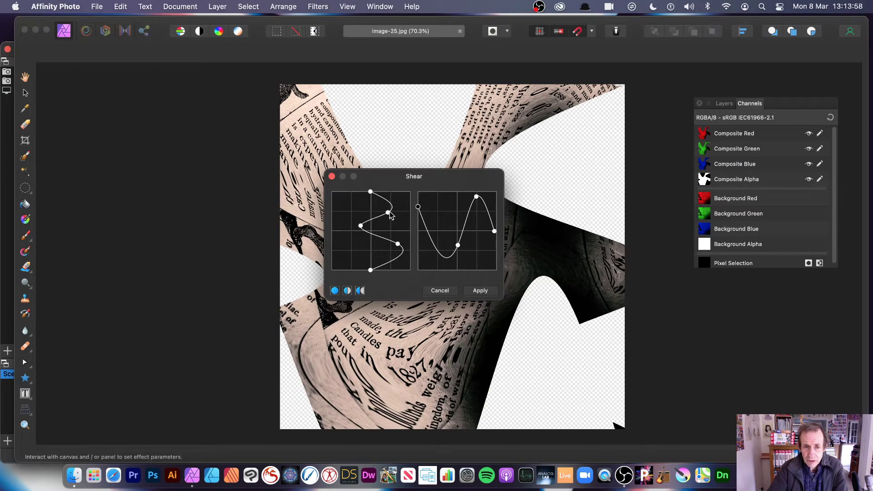
pyautogui.moveTo(389, 213); pyautogui.dragTo(356, 238)
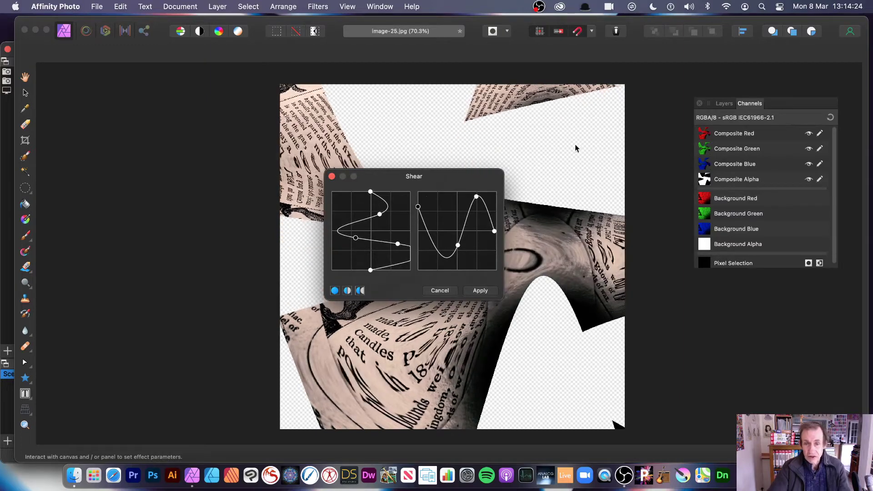
pyautogui.moveTo(448, 181); pyautogui.dragTo(346, 129)
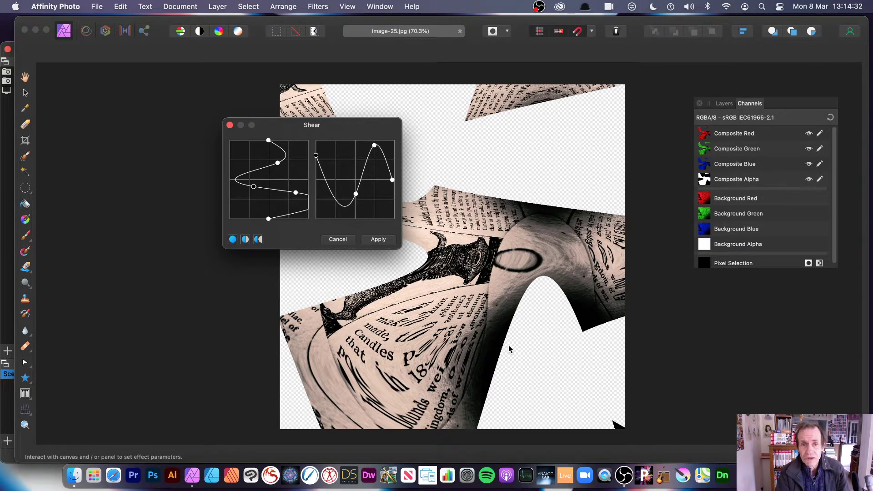
pyautogui.click(378, 240)
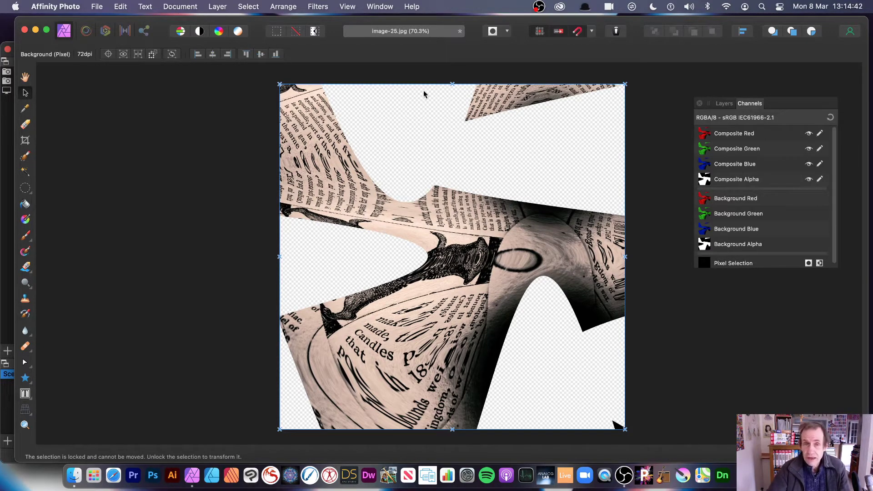
# - Enable the Bevel / Emboss effect on the Background layer, trying a 0.5 px Gaussian Blur and switching it off again
pyautogui.click(725, 104)
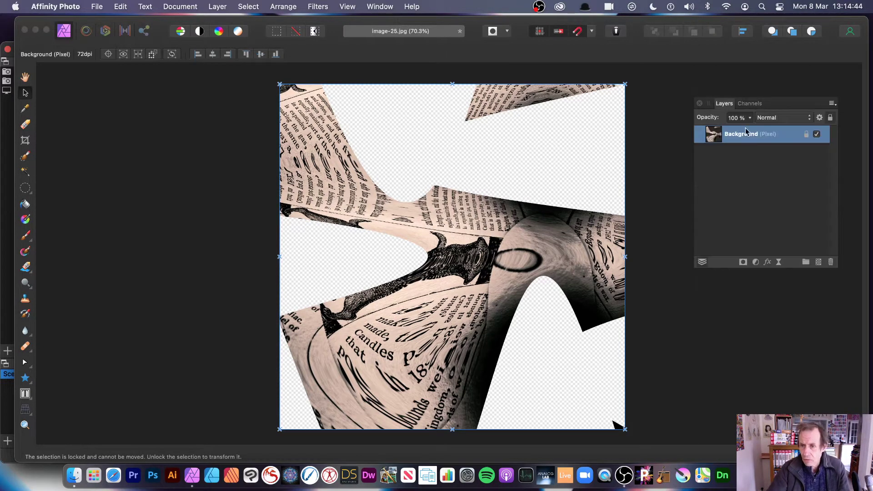
pyautogui.click(768, 263)
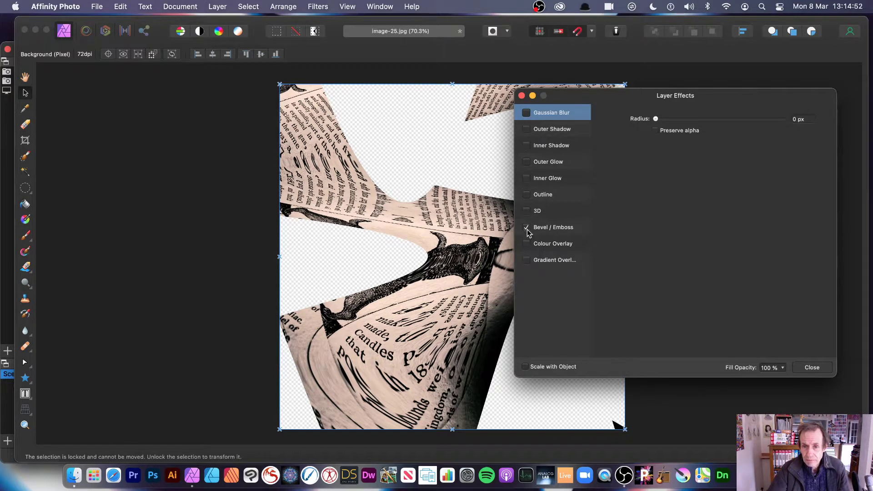
pyautogui.moveTo(655, 118); pyautogui.dragTo(669, 119)
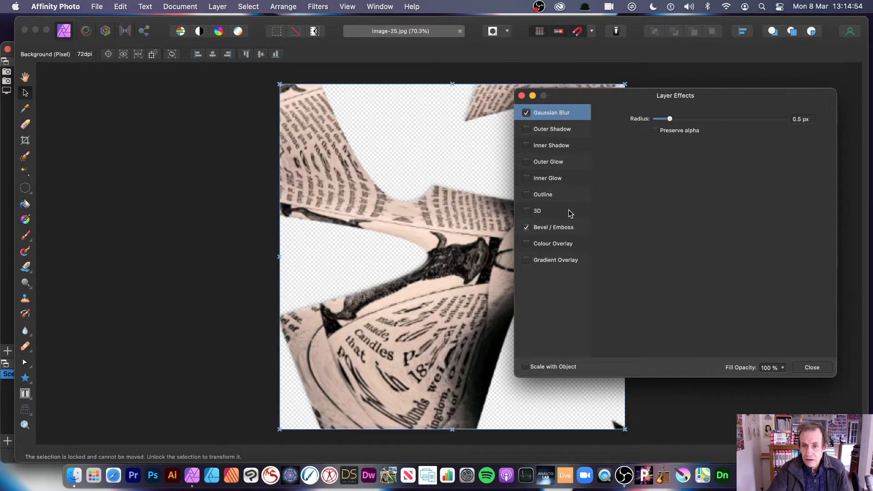
pyautogui.click(557, 227)
pyautogui.click(526, 112)
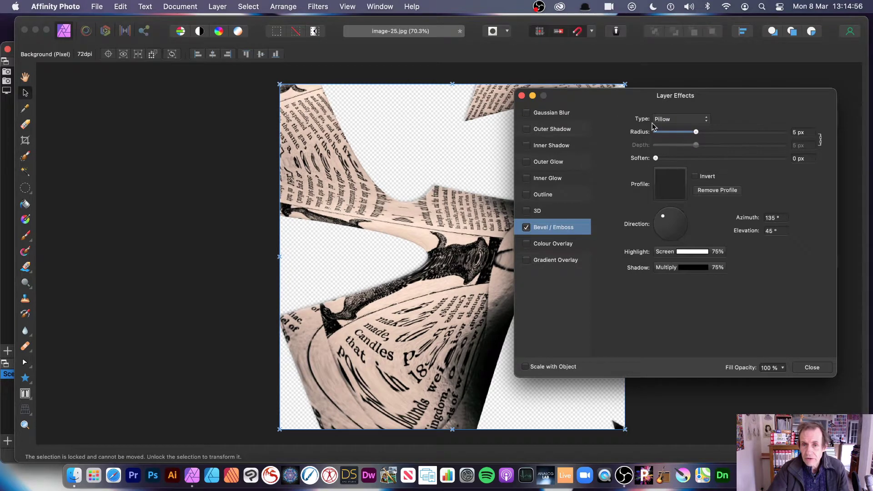
# - Set the Pillow bevel's radius to about 45.1 px and close the layer effects
pyautogui.moveTo(695, 131); pyautogui.dragTo(741, 136)
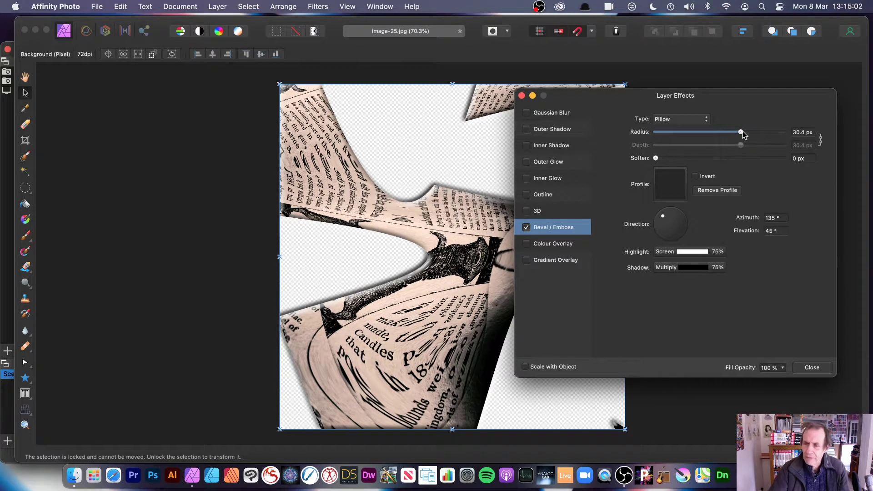
pyautogui.moveTo(741, 131); pyautogui.dragTo(762, 133)
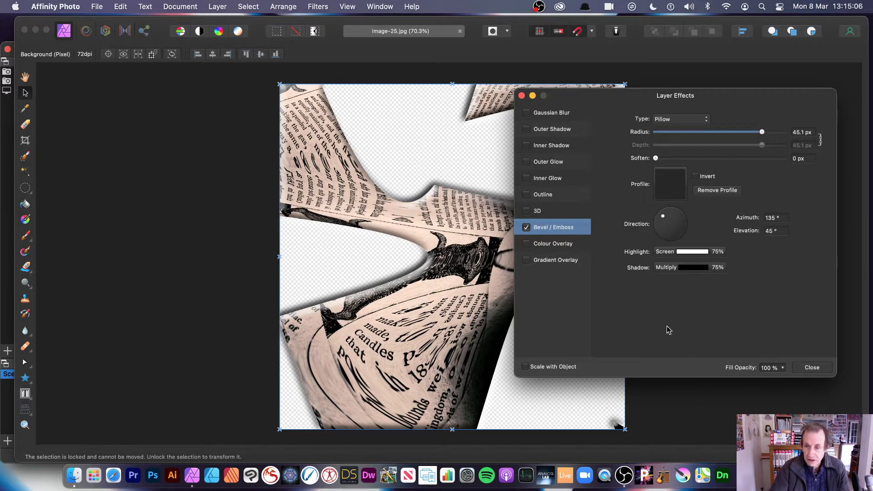
pyautogui.click(812, 368)
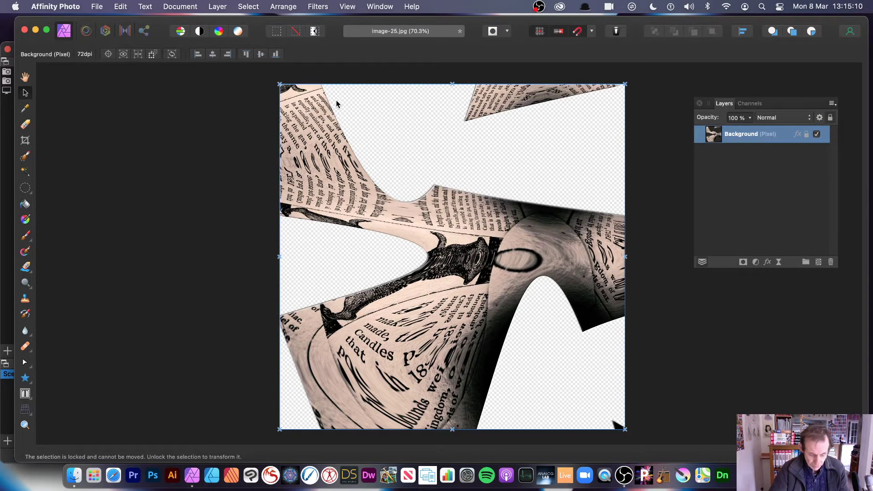
# - Undo the bevel effect and the applied Shear on the Background layer
pyautogui.press('super+z')
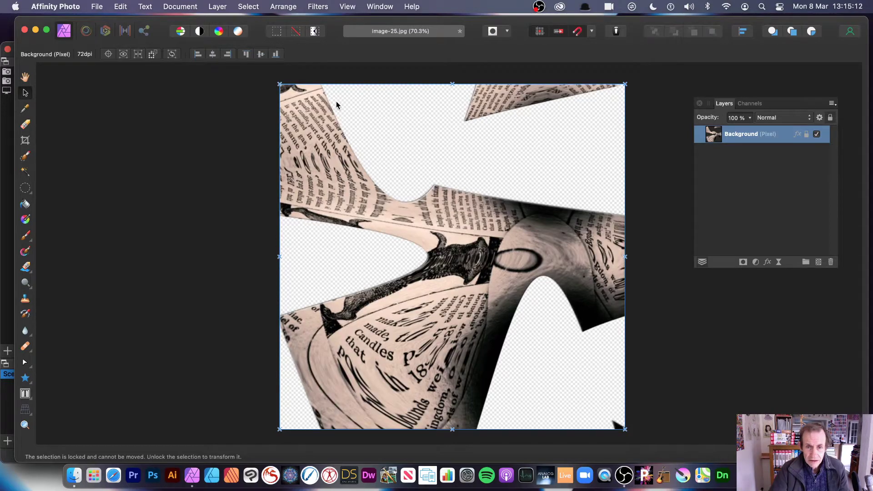
pyautogui.press('super+z')
pyautogui.press('super+z')
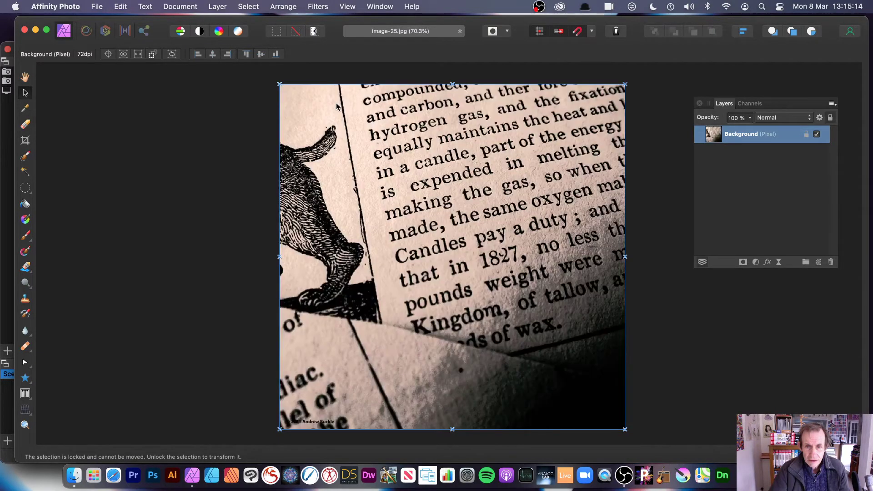
# - Repeat the last Shear on the photo, and apply another Shear with the vertical and horizontal lines each bent into an S-curve by two nodes
pyautogui.click(313, 7)
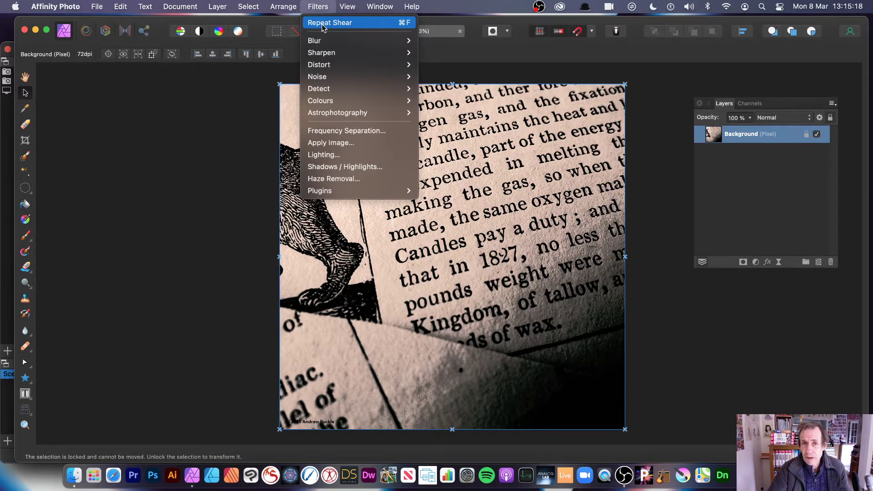
pyautogui.click(323, 24)
pyautogui.click(318, 7)
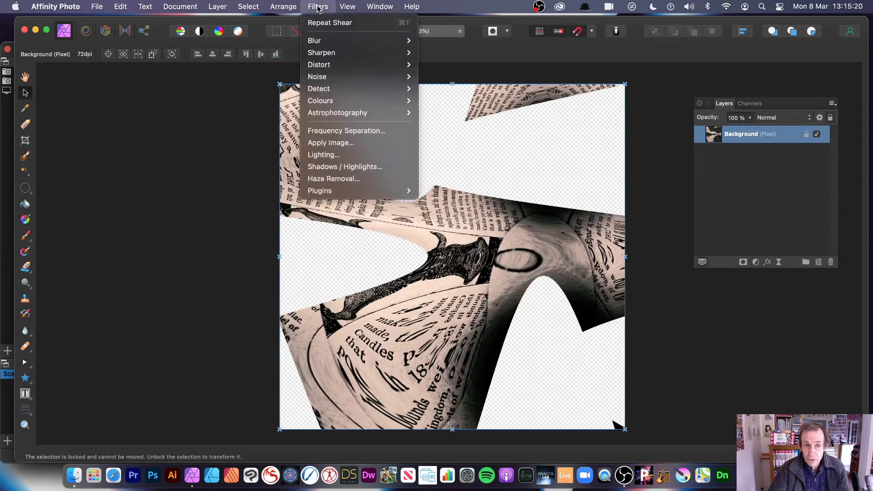
pyautogui.moveTo(350, 65)
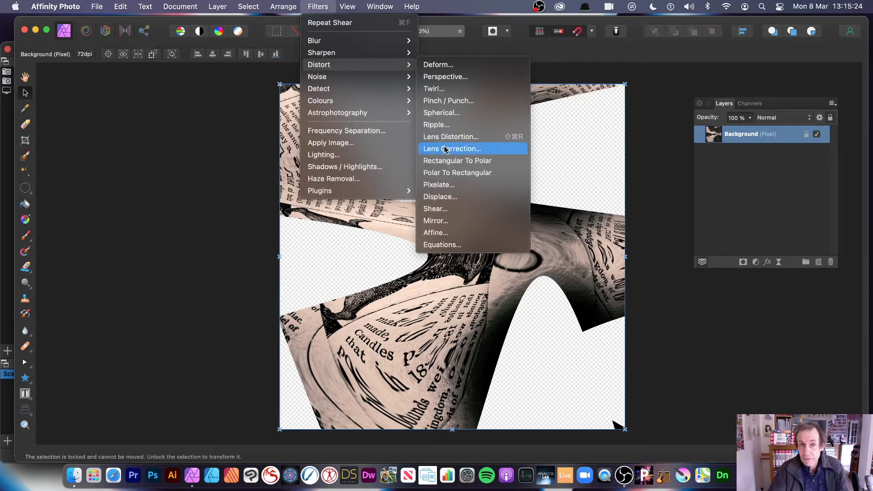
pyautogui.click(446, 208)
pyautogui.moveTo(750, 312); pyautogui.dragTo(404, 149)
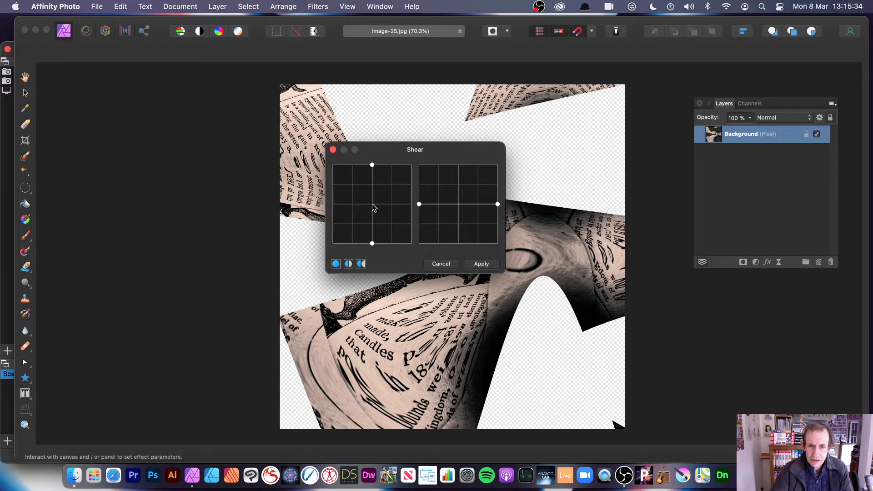
pyautogui.moveTo(373, 204)
pyautogui.mouseDown()
pyautogui.moveTo(382, 207)
pyautogui.moveTo(362, 217)
pyautogui.mouseUp()
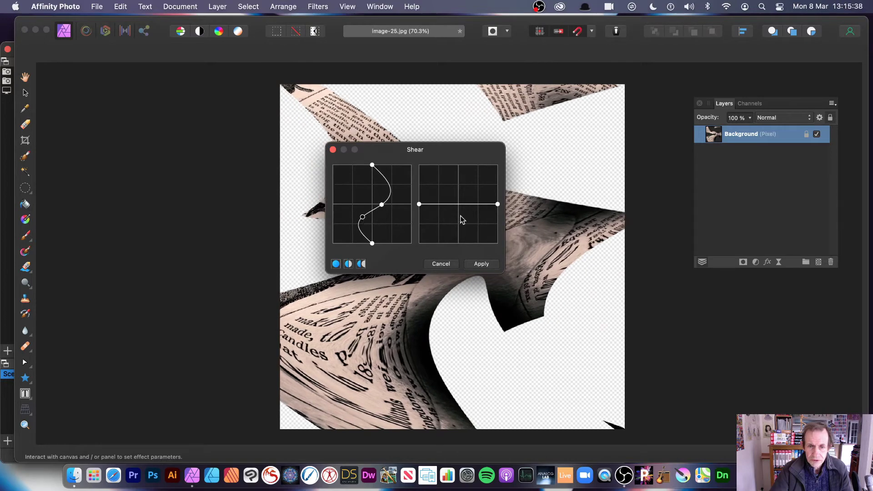
pyautogui.moveTo(452, 204); pyautogui.dragTo(471, 182)
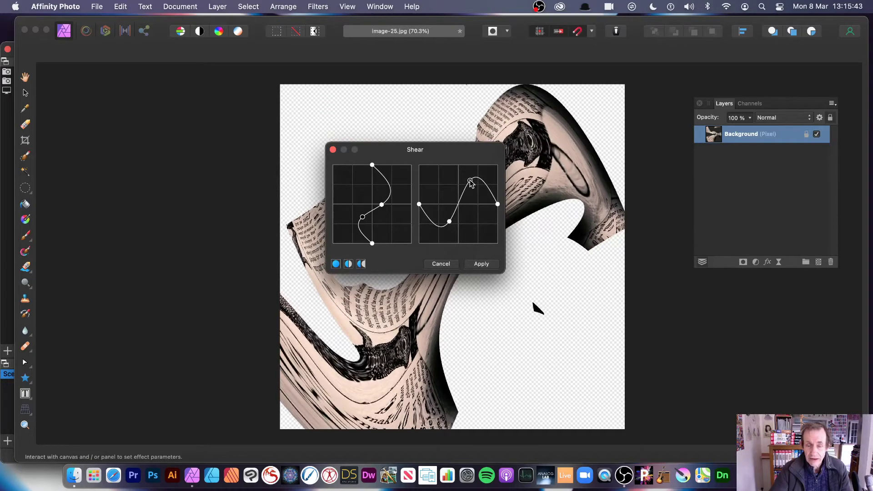
pyautogui.click(481, 263)
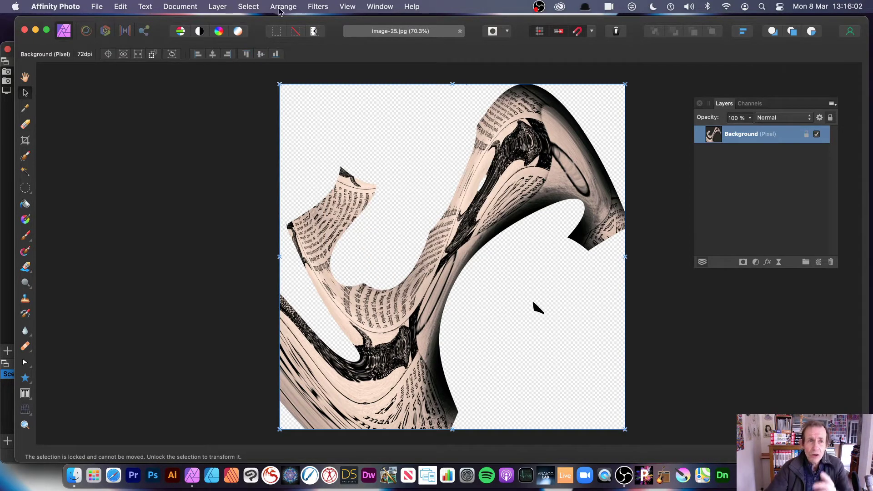
# - Fade the last Shear to 32 % with the Linear Burn blend mode
pyautogui.click(220, 10)
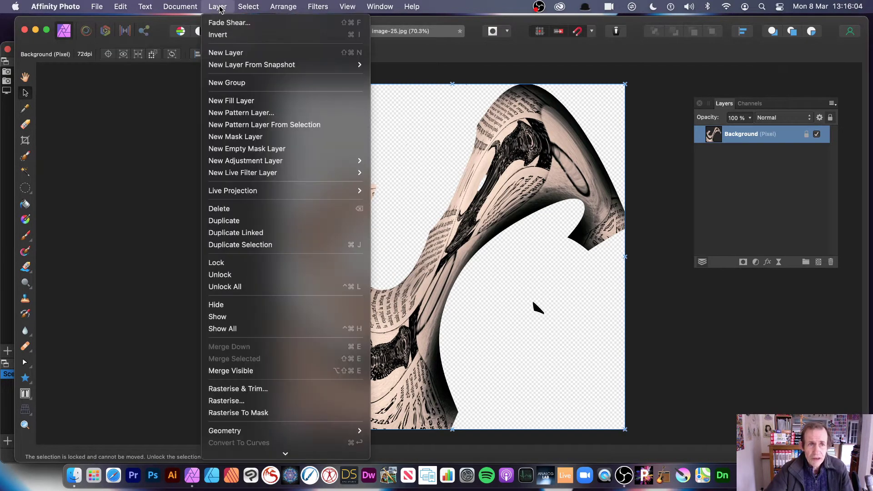
pyautogui.click(236, 23)
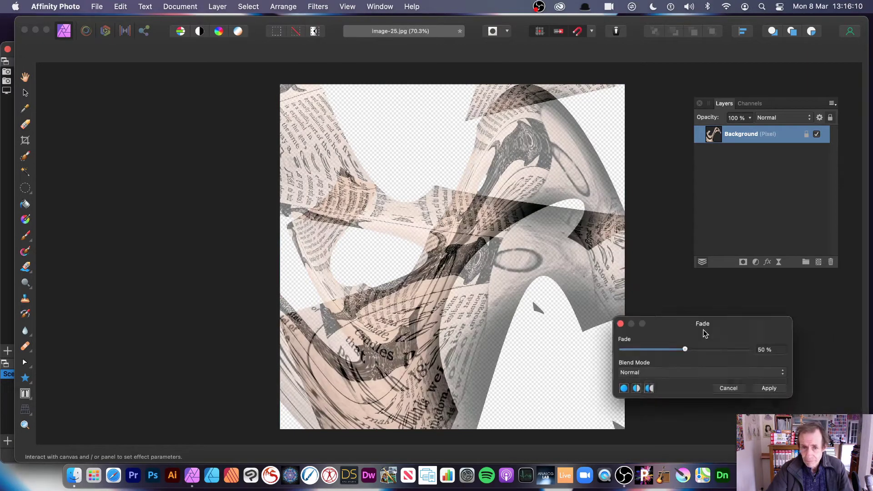
pyautogui.moveTo(703, 333); pyautogui.dragTo(568, 262)
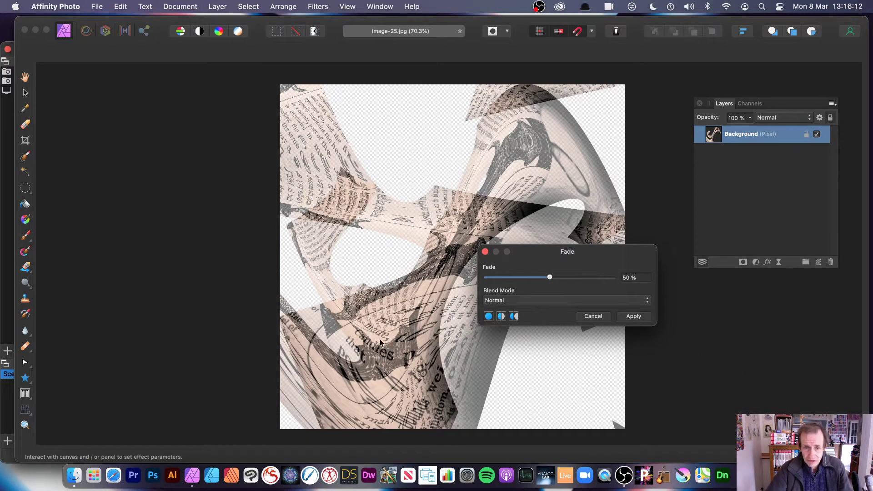
pyautogui.moveTo(550, 282); pyautogui.dragTo(514, 279)
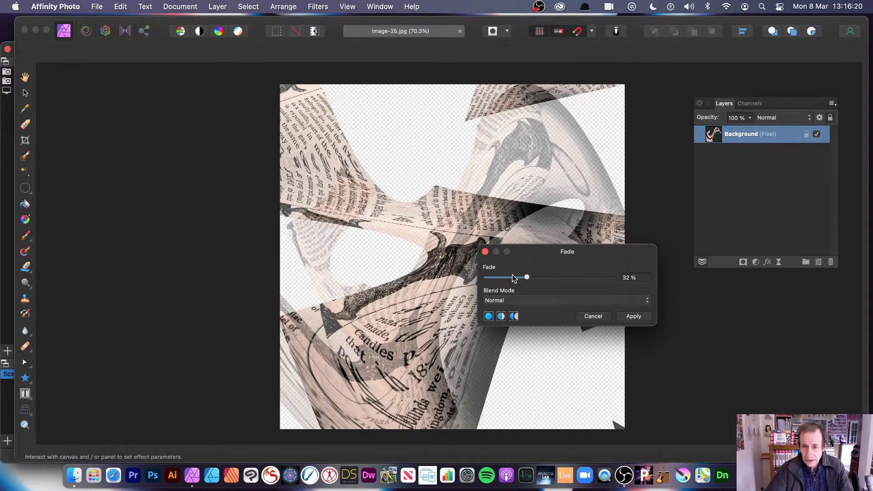
pyautogui.click(589, 301)
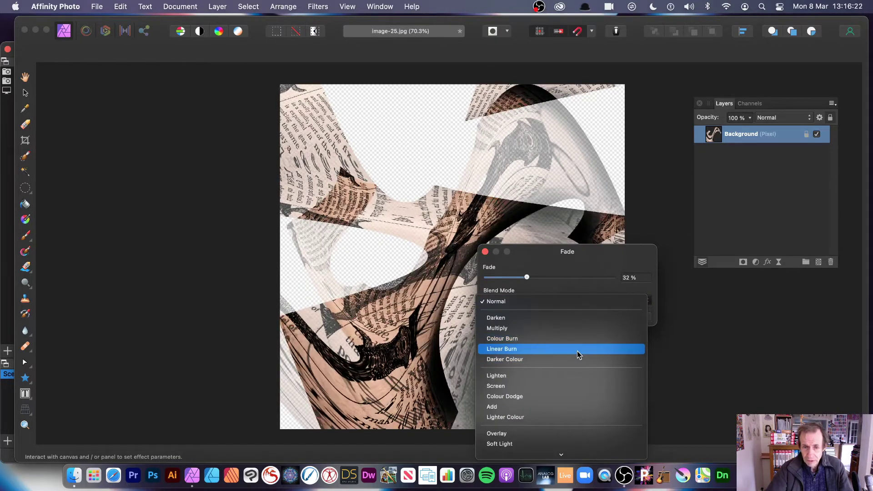
pyautogui.click(577, 351)
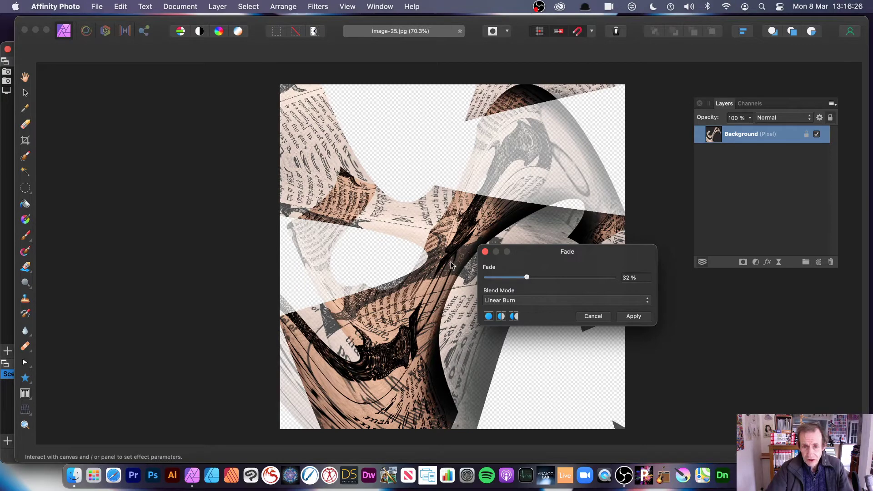
pyautogui.click(634, 317)
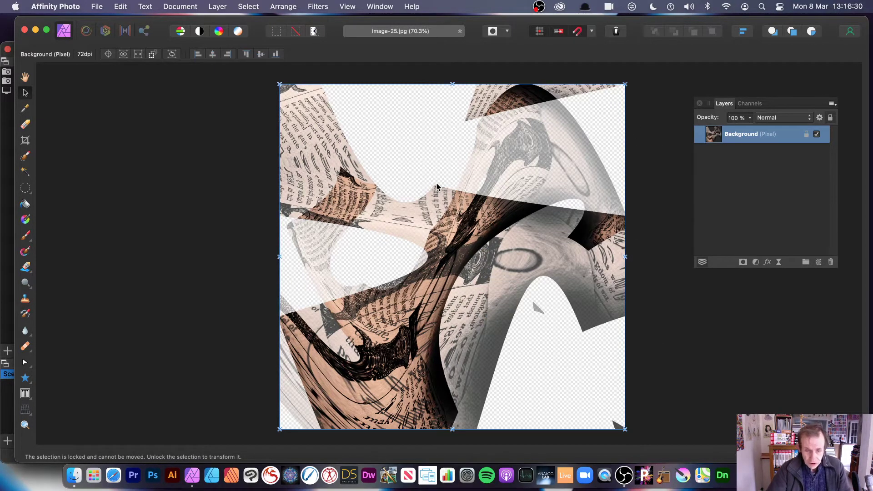
# - Undo the fade and both Shear filters on the Background layer
pyautogui.press('super+z')
pyautogui.press('super+z')
pyautogui.press('super+z')
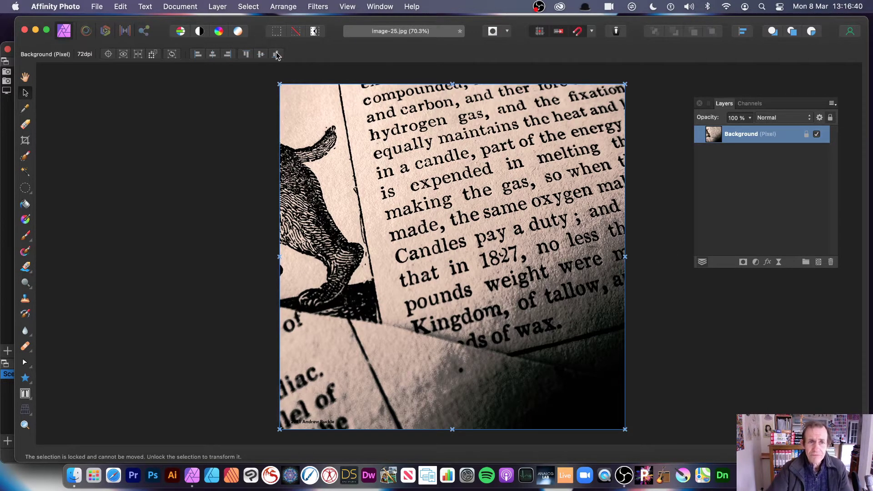
# - Duplicate the Background layer, scale the copy to about three quarters of its size, and place it near the middle of the photo
pyautogui.click(217, 6)
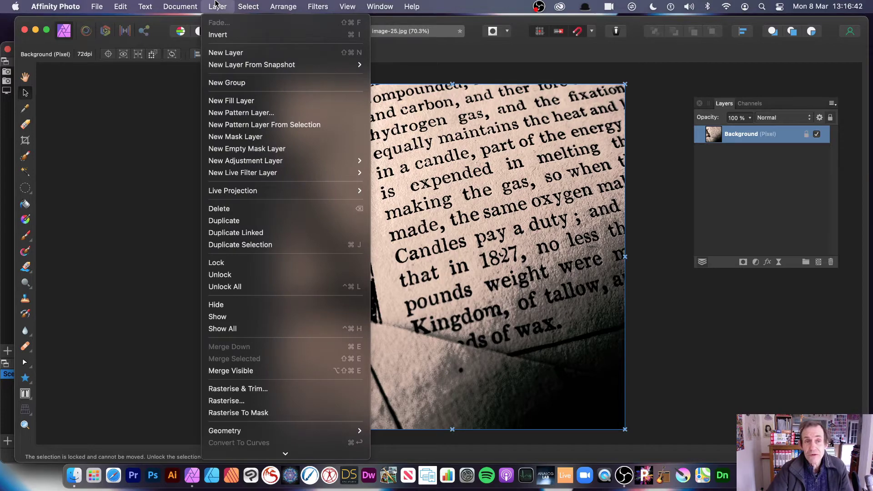
pyautogui.click(227, 221)
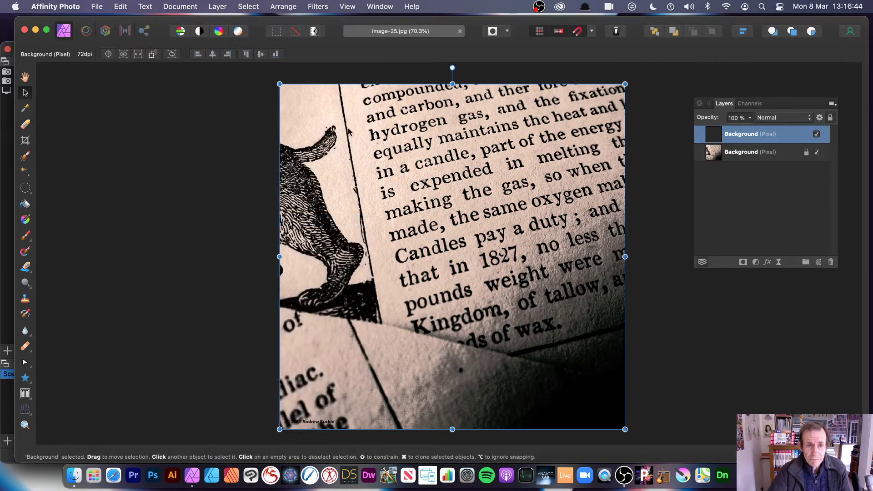
pyautogui.moveTo(280, 84); pyautogui.dragTo(369, 176)
pyautogui.moveTo(503, 234); pyautogui.dragTo(434, 181)
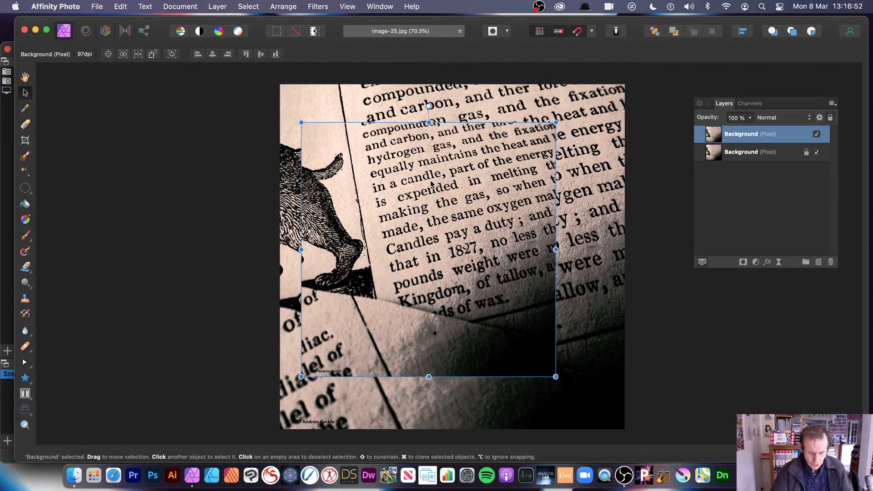
pyautogui.moveTo(446, 180); pyautogui.dragTo(457, 193)
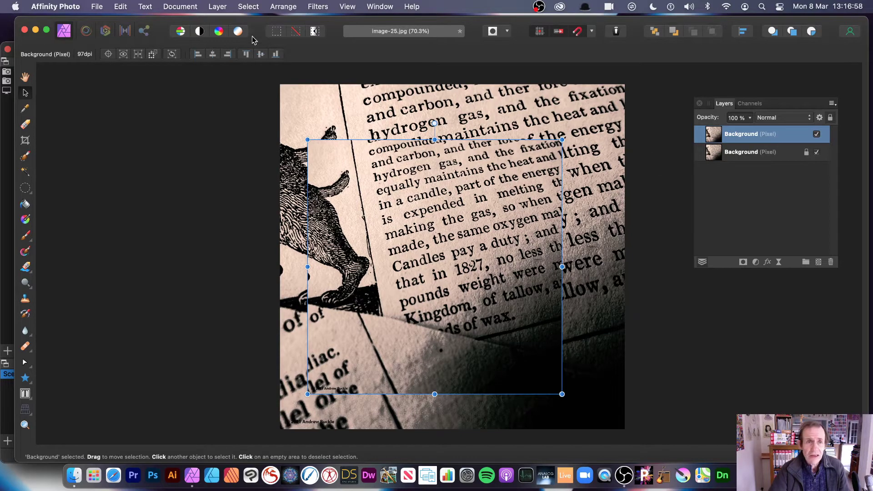
# - Start a Shear on the smaller copy, bowing the vertical line to the left and the horizontal line downwards with one central node each
pyautogui.click(318, 7)
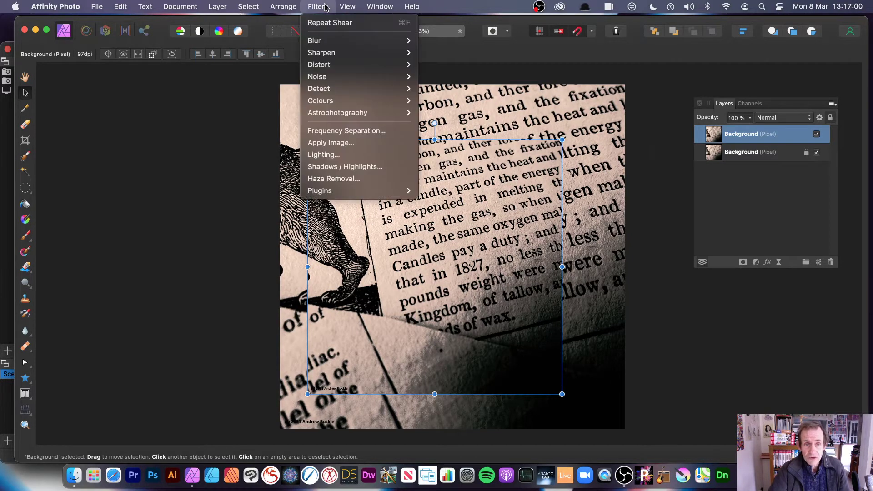
pyautogui.moveTo(324, 66)
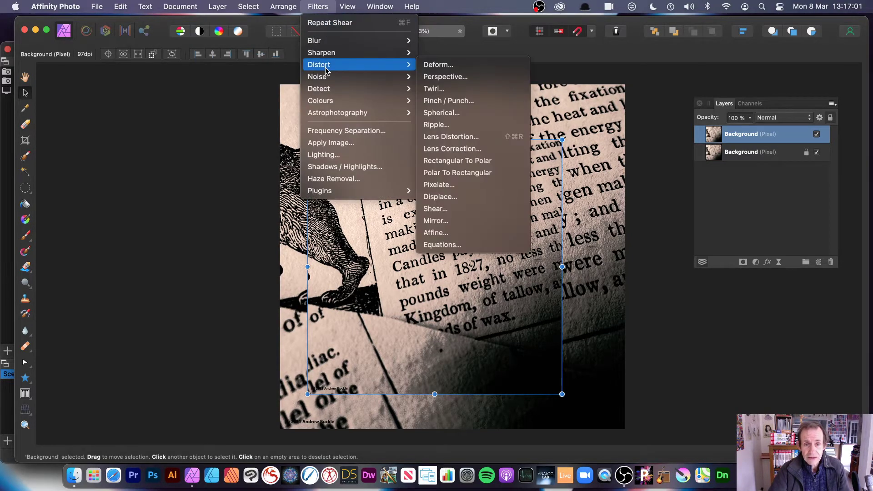
pyautogui.click(446, 209)
pyautogui.moveTo(763, 321); pyautogui.dragTo(404, 190)
pyautogui.moveTo(364, 239); pyautogui.dragTo(343, 237)
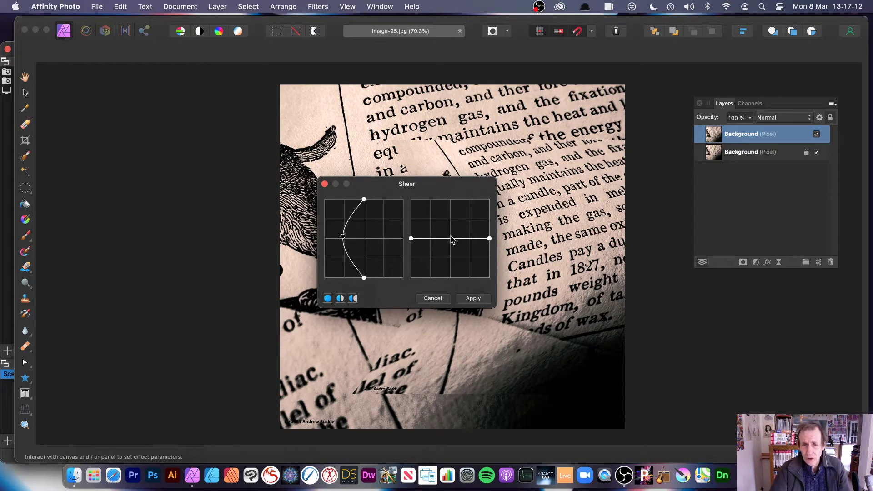
pyautogui.moveTo(449, 238); pyautogui.dragTo(450, 253)
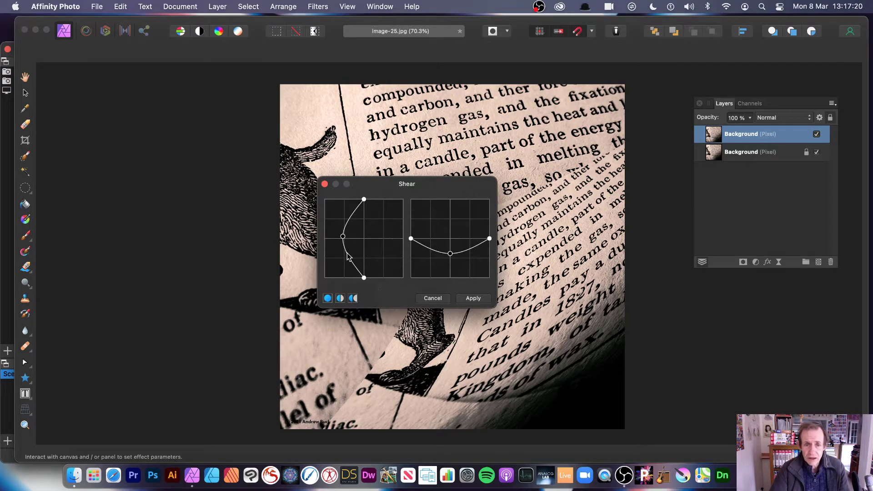
# - Add two nodes right of centre on the vertical curve and a raised one on the horizontal curve, apply the Shear, and nudge the copy up-left
pyautogui.moveTo(349, 258); pyautogui.dragTo(372, 255)
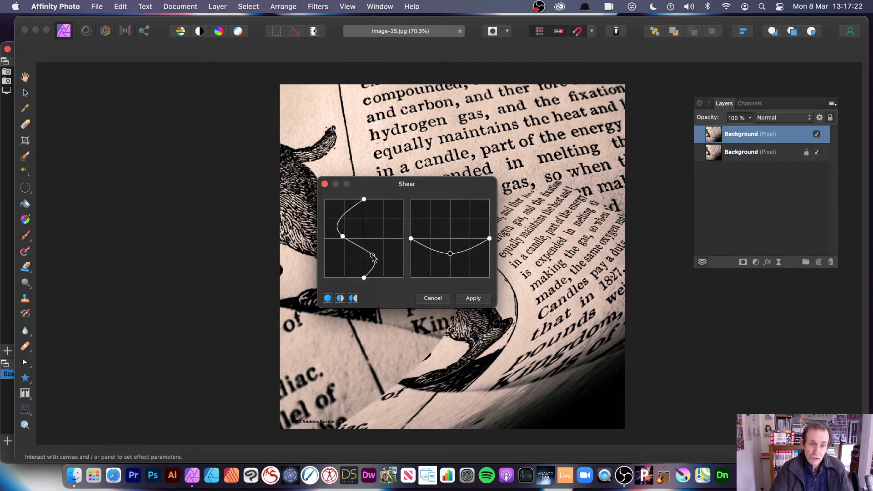
pyautogui.click(346, 217)
pyautogui.moveTo(346, 217); pyautogui.dragTo(376, 220)
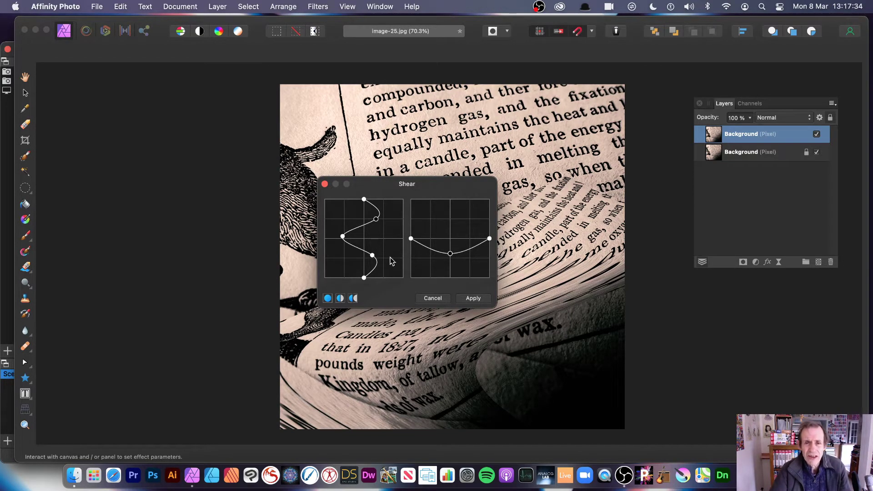
pyautogui.moveTo(436, 253); pyautogui.dragTo(435, 231)
pyautogui.click(474, 298)
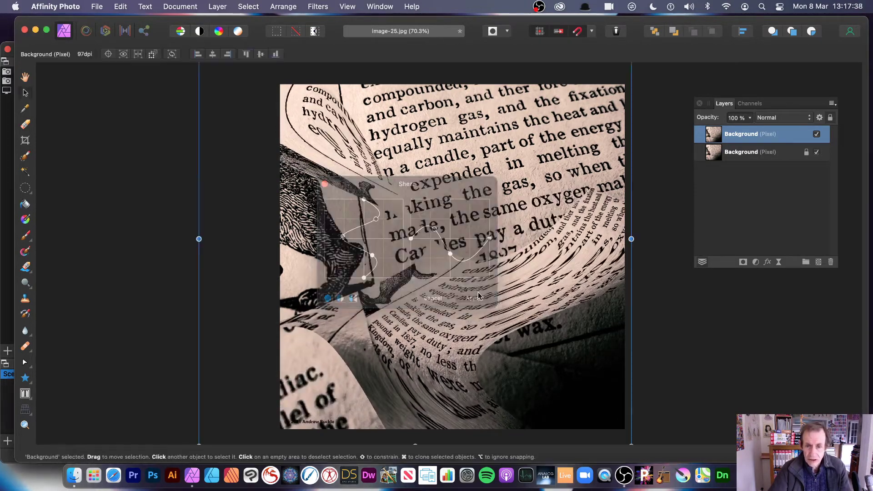
pyautogui.moveTo(479, 301); pyautogui.dragTo(467, 275)
# - Shift the sheared layer up-left and scatter several duplicates of it across the photo
pyautogui.moveTo(565, 223); pyautogui.dragTo(498, 203)
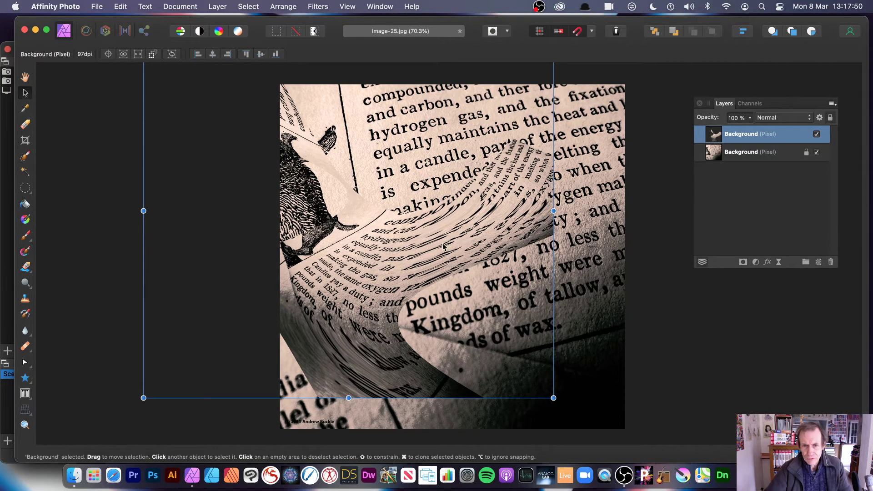
pyautogui.moveTo(443, 246)
pyautogui.mouseDown()
pyautogui.moveTo(538, 303)
pyautogui.moveTo(495, 309)
pyautogui.moveTo(496, 254)
pyautogui.moveTo(489, 282)
pyautogui.moveTo(462, 319)
pyautogui.moveTo(488, 325)
pyautogui.mouseUp()
pyautogui.moveTo(461, 331); pyautogui.dragTo(597, 388)
pyautogui.moveTo(576, 393); pyautogui.dragTo(314, 375)
pyautogui.moveTo(359, 363); pyautogui.dragTo(366, 269)
pyautogui.moveTo(378, 264); pyautogui.dragTo(516, 358)
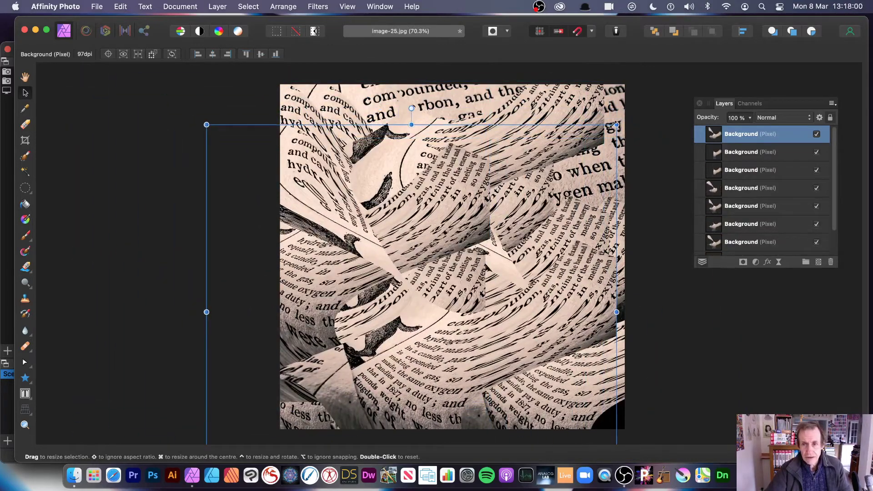
# - Shrink and rotate the topmost duplicate, repeat the Shear filter on it, and reposition it
pyautogui.moveTo(616, 123)
pyautogui.mouseDown()
pyautogui.moveTo(547, 188)
pyautogui.moveTo(568, 307)
pyautogui.moveTo(564, 404)
pyautogui.mouseUp()
pyautogui.moveTo(357, 407); pyautogui.dragTo(401, 296)
pyautogui.click(318, 7)
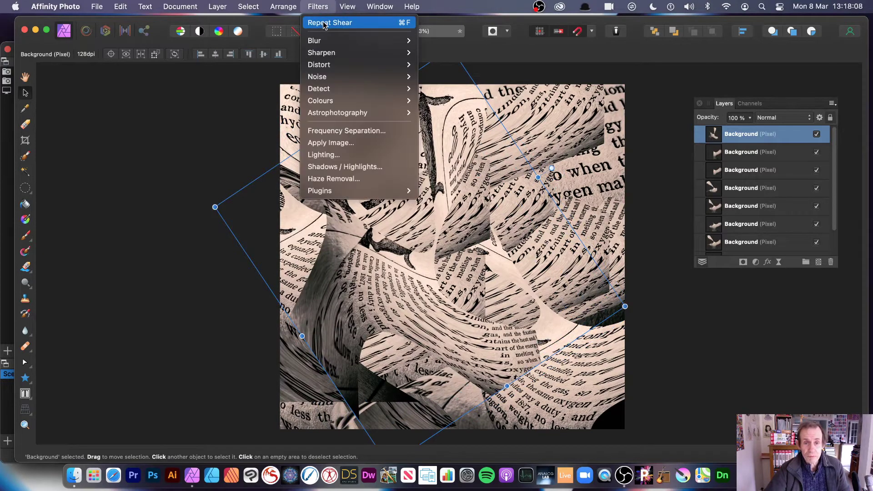
pyautogui.click(323, 23)
pyautogui.moveTo(457, 306); pyautogui.dragTo(506, 268)
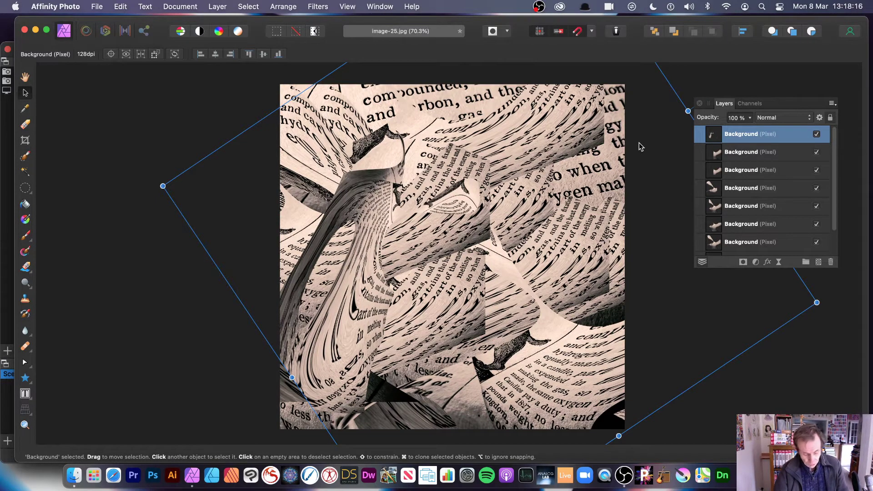
# - Undo the repeated Shear, the transformations and all the scattered duplicates, back to a single sheared copy above the locked Background layer
pyautogui.press('super+z')
pyautogui.press('super+z')
pyautogui.press('super+z')
pyautogui.press('super+z')
pyautogui.press('super+z')
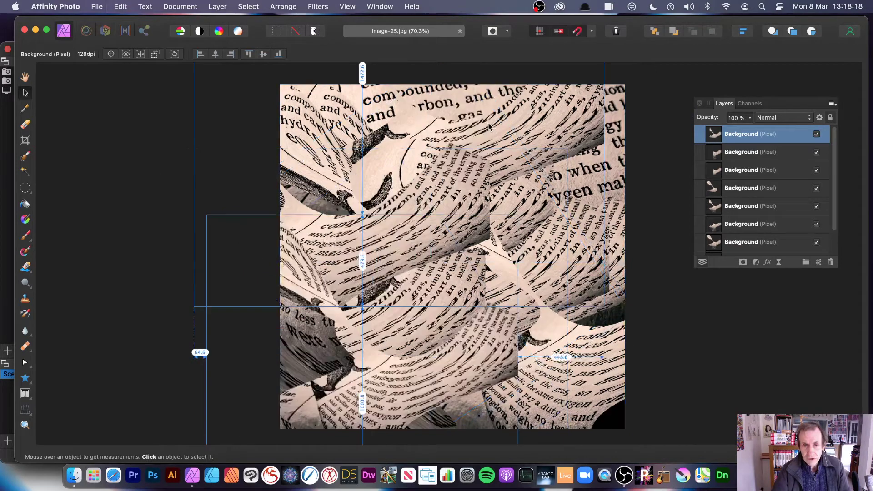
pyautogui.press('super+z')
pyautogui.press('super+z')
pyautogui.press('super+z')
pyautogui.press('super+z')
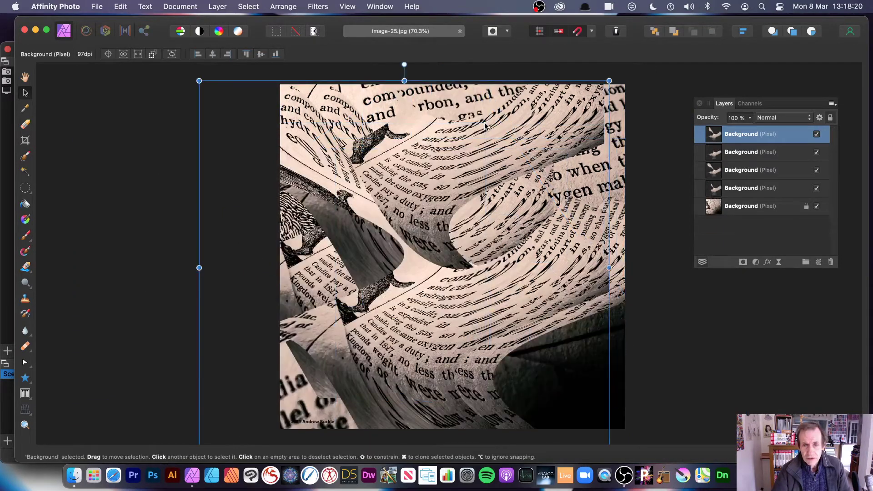
pyautogui.press('super+z')
pyautogui.press('super+z')
pyautogui.press('super+z')
pyautogui.press('super+z')
pyautogui.press('super+z')
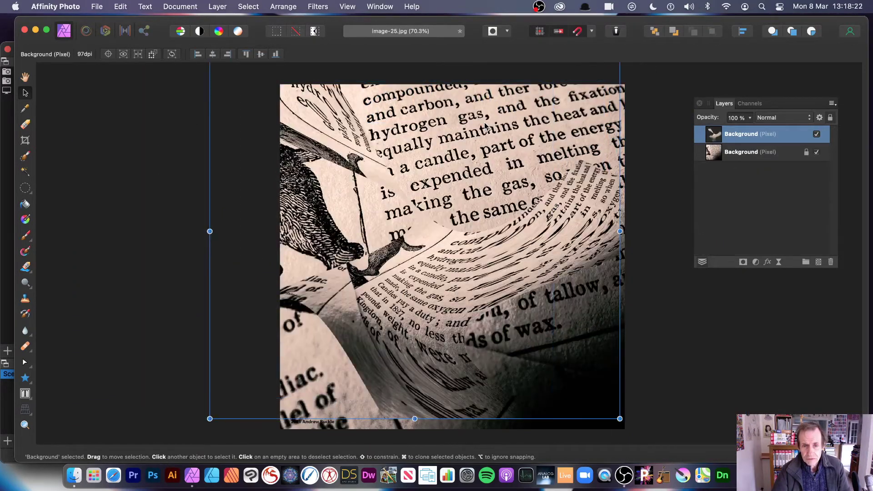
# - Undo the remaining Shear on the upper photo copy, shrink the copy further and place it near the centre of the photo
pyautogui.press('super+z')
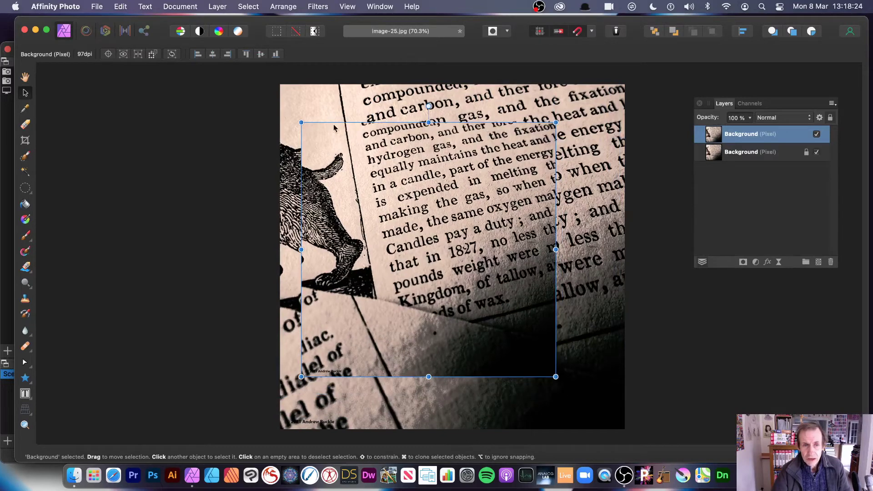
pyautogui.moveTo(301, 122); pyautogui.dragTo(391, 213)
pyautogui.moveTo(459, 290); pyautogui.dragTo(427, 251)
# - Create a new pattern layer from the small photo copy and shrink its tile so the pattern repeats more densely
pyautogui.click(215, 7)
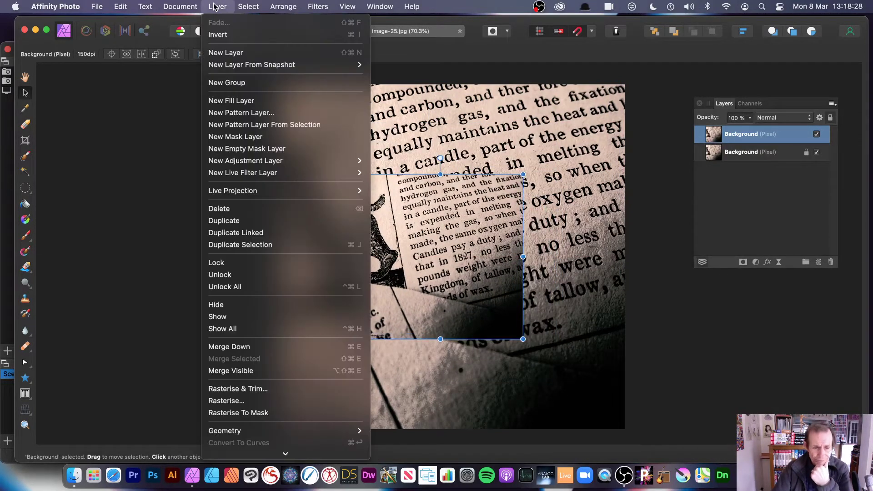
pyautogui.click(251, 131)
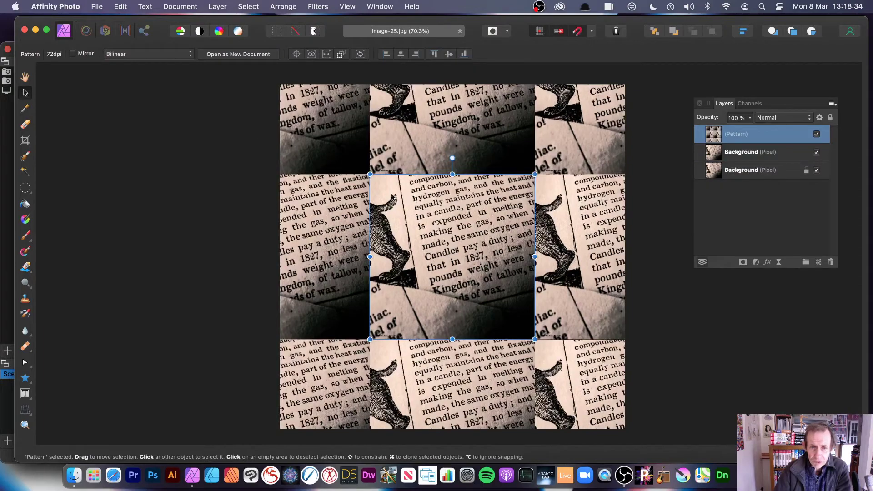
pyautogui.moveTo(369, 175); pyautogui.dragTo(407, 245)
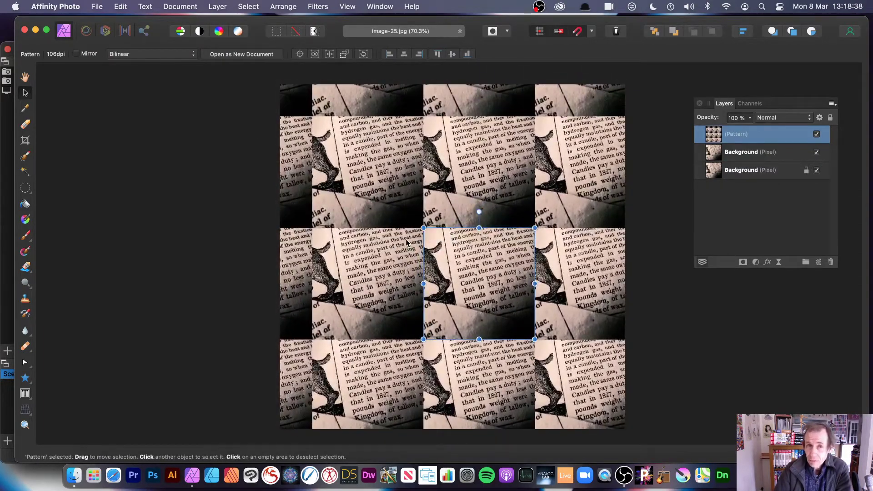
# - Start the Shear distort filter on the pattern layer and bow the vertical curve to the right at mid-height
pyautogui.click(318, 6)
pyautogui.moveTo(320, 56)
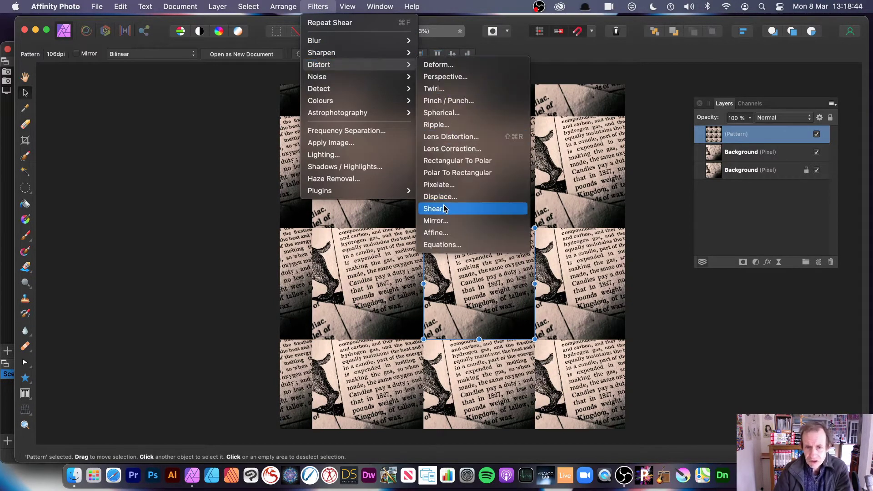
pyautogui.click(444, 209)
pyautogui.moveTo(780, 318); pyautogui.dragTo(296, 172)
pyautogui.moveTo(238, 228); pyautogui.dragTo(260, 225)
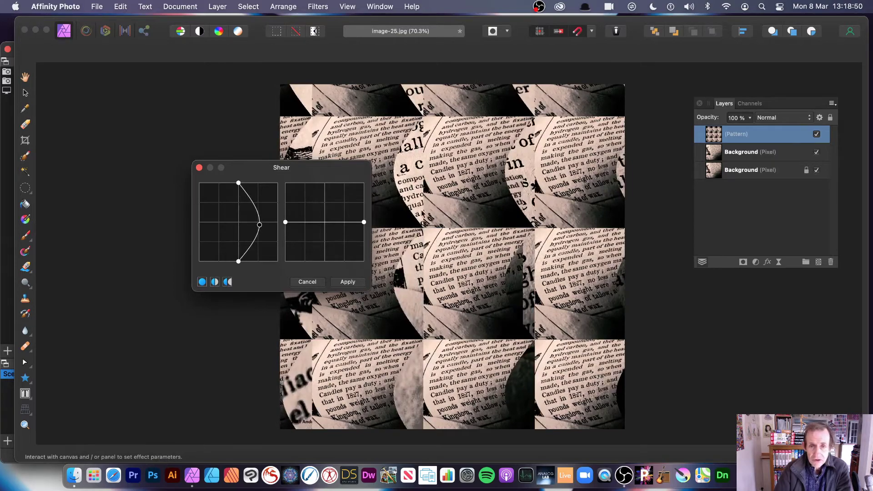
# - Bend the horizontal curve into a wave with its right end lowered, add a second node to the vertical curve, and apply the Shear
pyautogui.moveTo(322, 223); pyautogui.dragTo(321, 260)
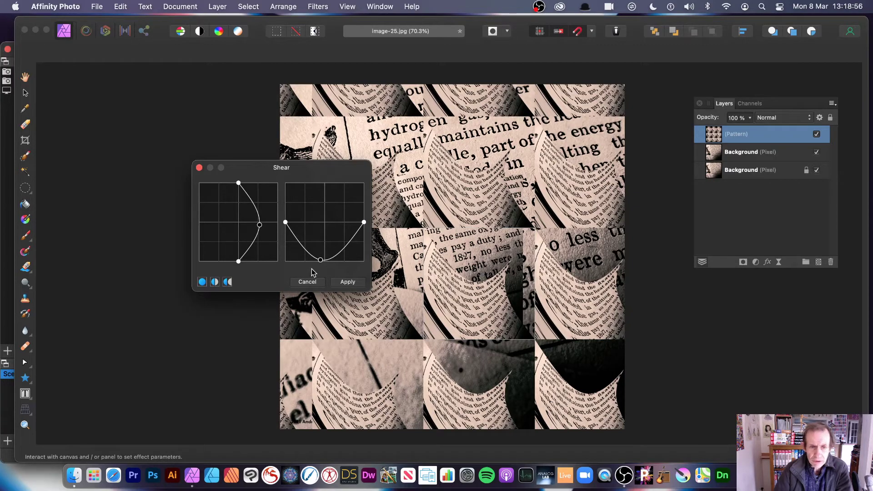
pyautogui.moveTo(322, 260); pyautogui.dragTo(314, 192)
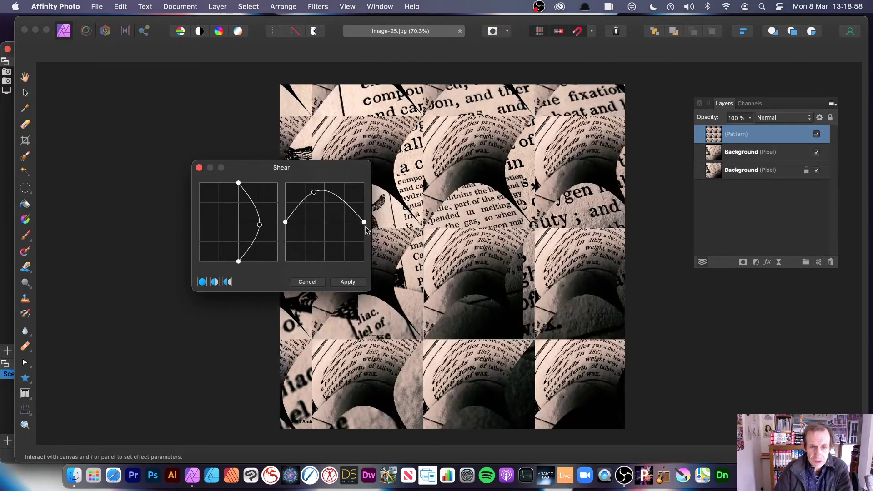
pyautogui.moveTo(364, 223); pyautogui.dragTo(329, 237)
pyautogui.moveTo(258, 232); pyautogui.dragTo(243, 229)
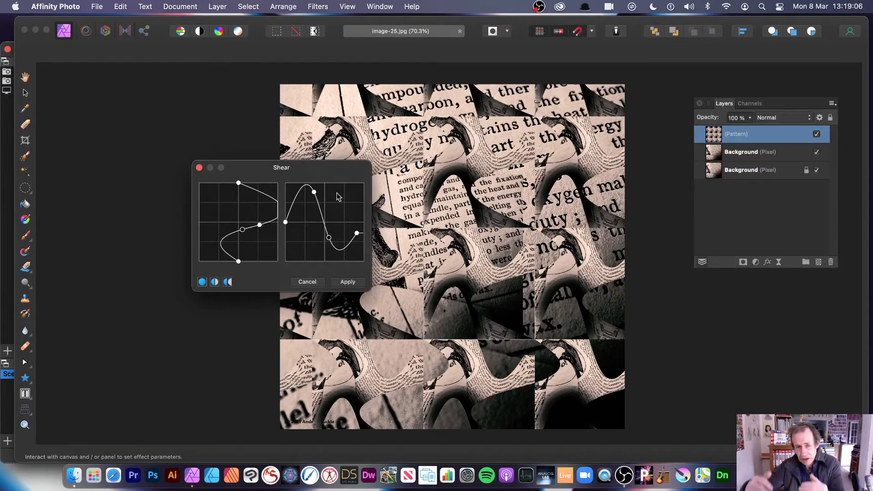
pyautogui.click(337, 282)
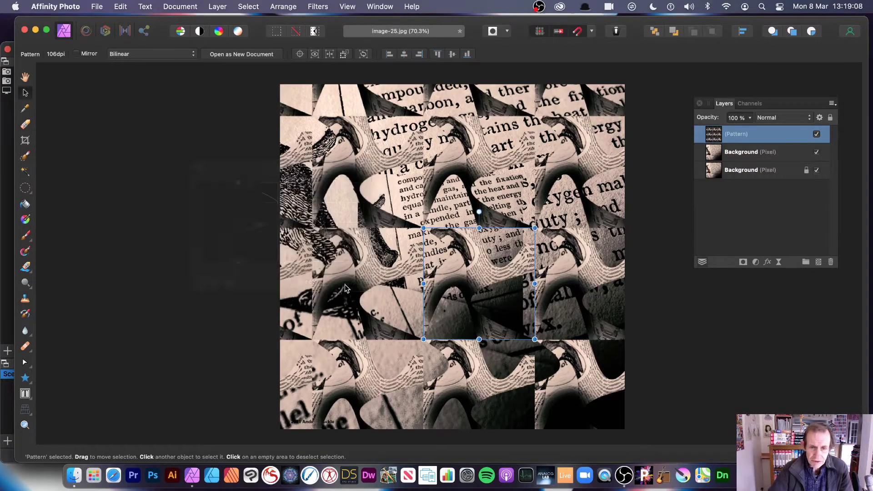
# - Shrink the sheared pattern's tile and rotate it about 45 degrees so the pattern runs diagonally
pyautogui.moveTo(423, 228); pyautogui.dragTo(453, 286)
pyautogui.moveTo(501, 256); pyautogui.dragTo(502, 225)
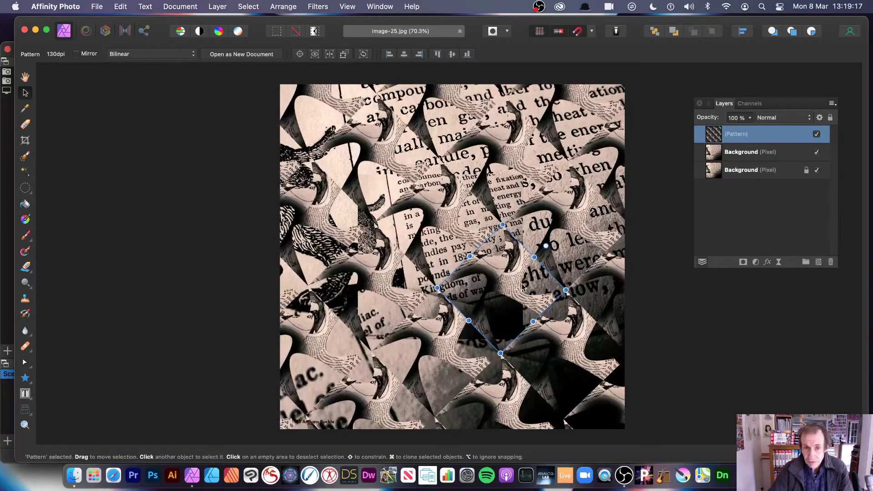
# - Duplicate the diagonal pattern layer, offset the duplicate upward, and resize and rotate its tile until it sits nearly upright
pyautogui.click(221, 6)
pyautogui.click(247, 220)
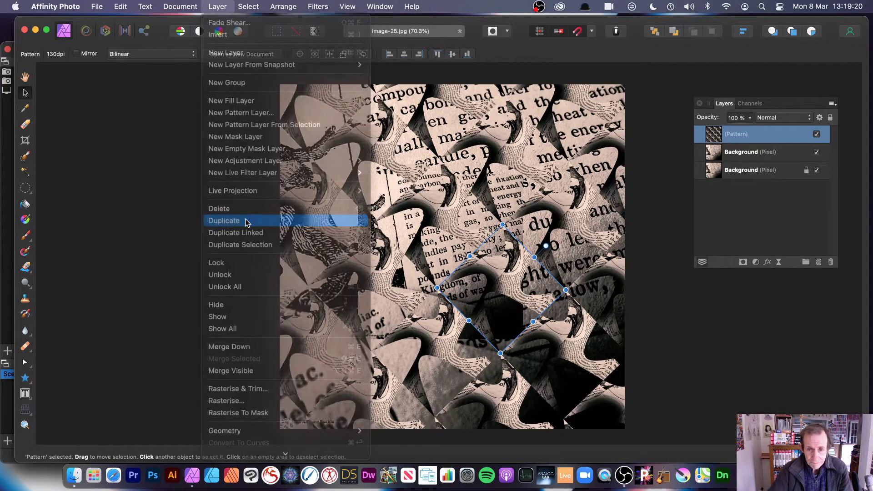
pyautogui.moveTo(517, 271); pyautogui.dragTo(514, 222)
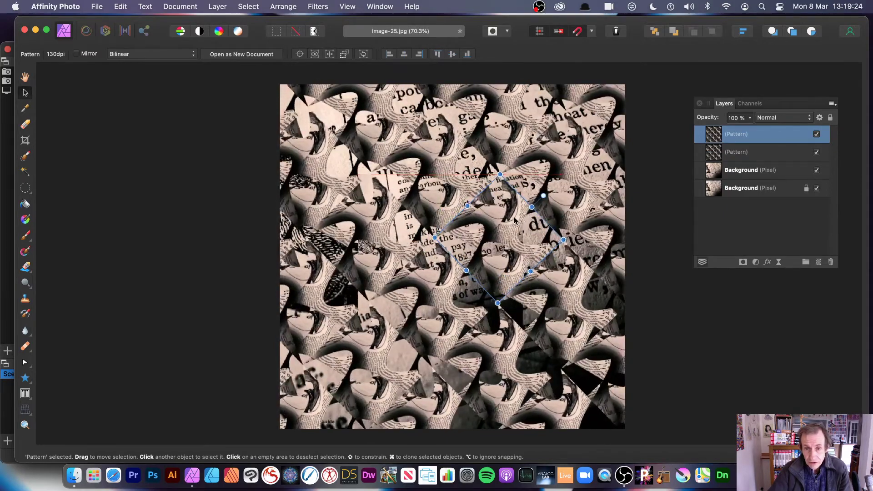
pyautogui.moveTo(563, 240); pyautogui.dragTo(507, 239)
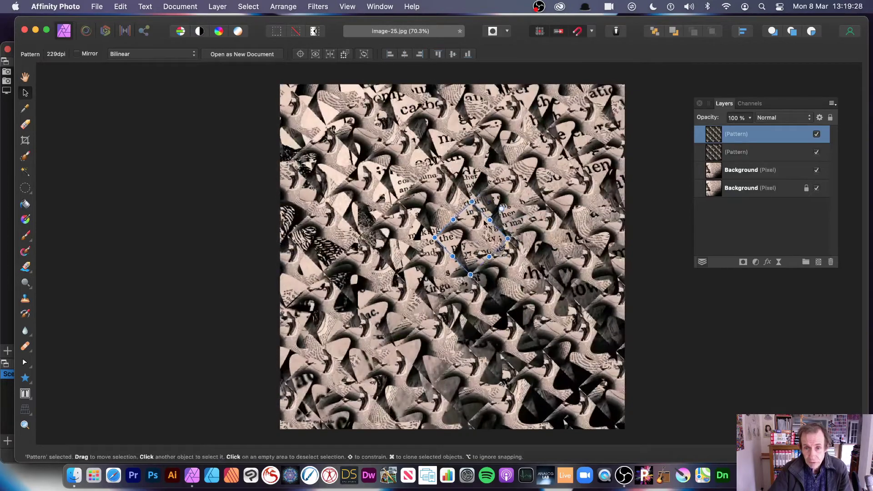
pyautogui.moveTo(475, 198)
pyautogui.mouseDown()
pyautogui.moveTo(508, 204)
pyautogui.moveTo(573, 150)
pyautogui.moveTo(487, 210)
pyautogui.moveTo(474, 204)
pyautogui.mouseUp()
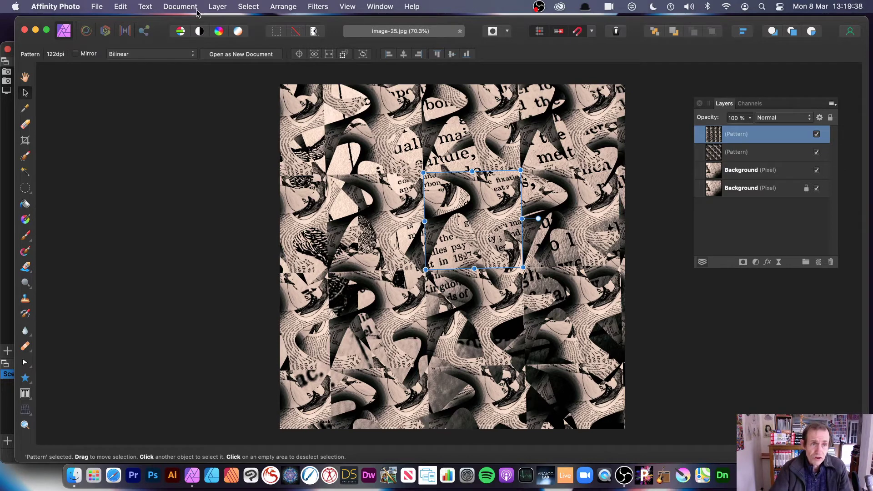
# - Merge all visible layers into a new pixel layer and select that merged layer
pyautogui.click(227, 8)
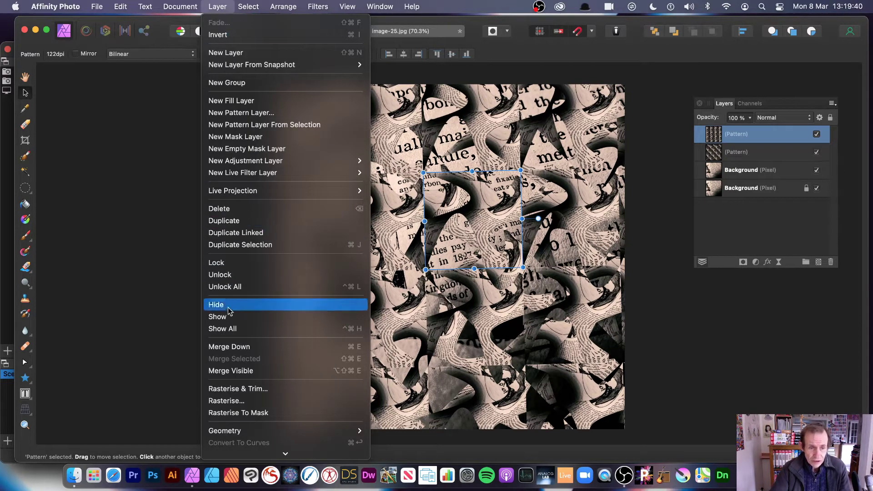
pyautogui.click(232, 370)
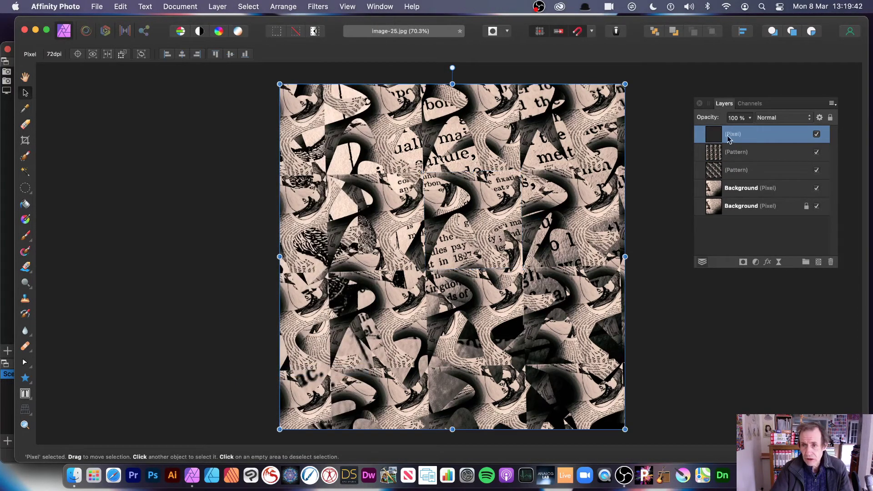
pyautogui.click(764, 224)
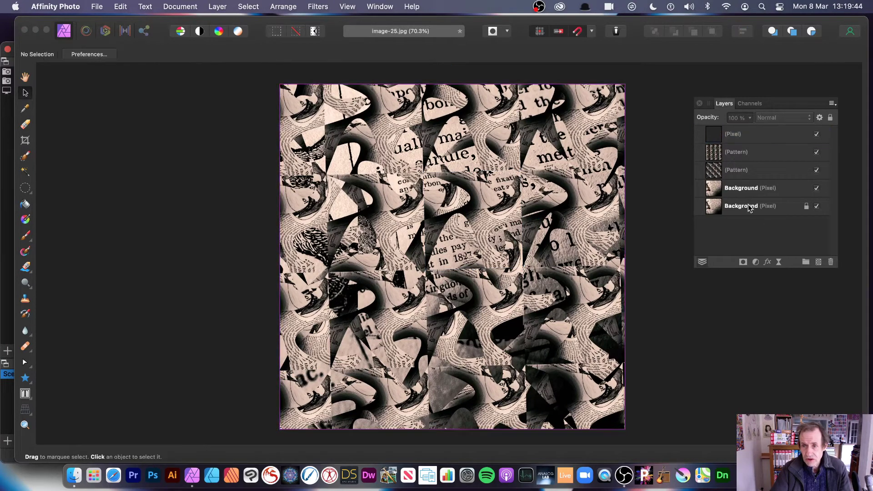
pyautogui.click(750, 207)
pyautogui.click(728, 134)
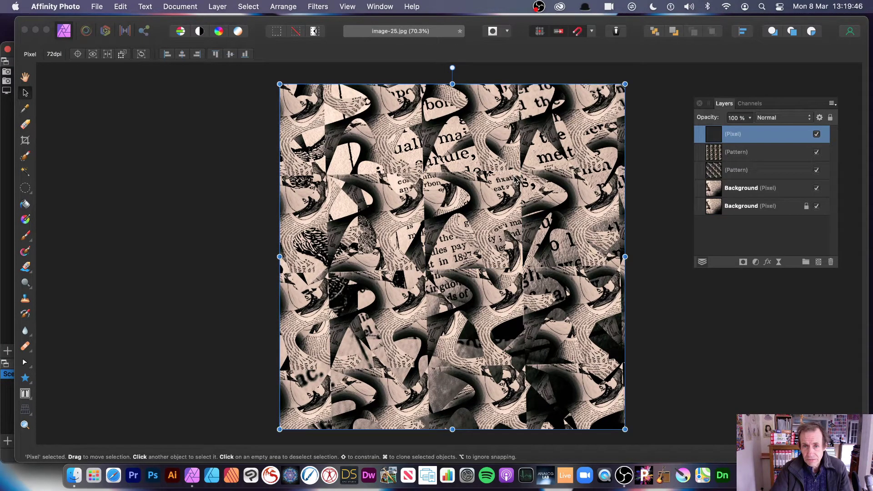
# - Apply Shear to the merged layer with an S-shaped vertical curve and a horizontal curve dipping left and rising right of centre
pyautogui.click(312, 6)
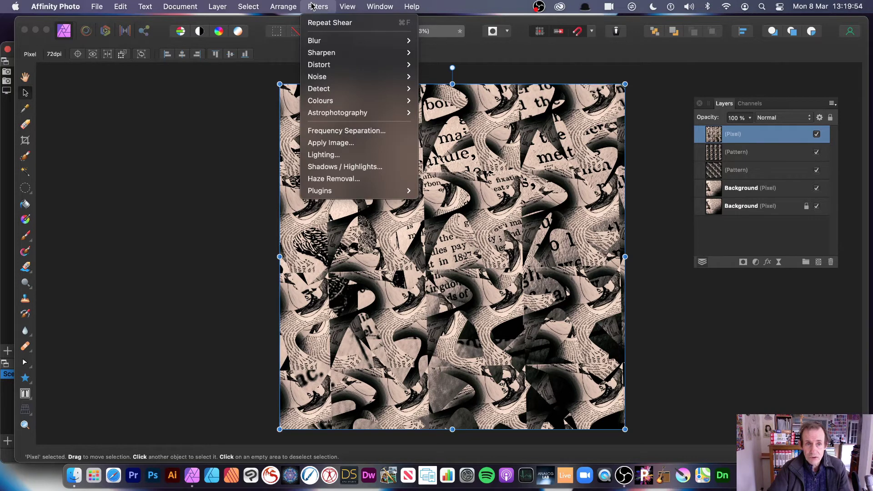
pyautogui.moveTo(405, 64)
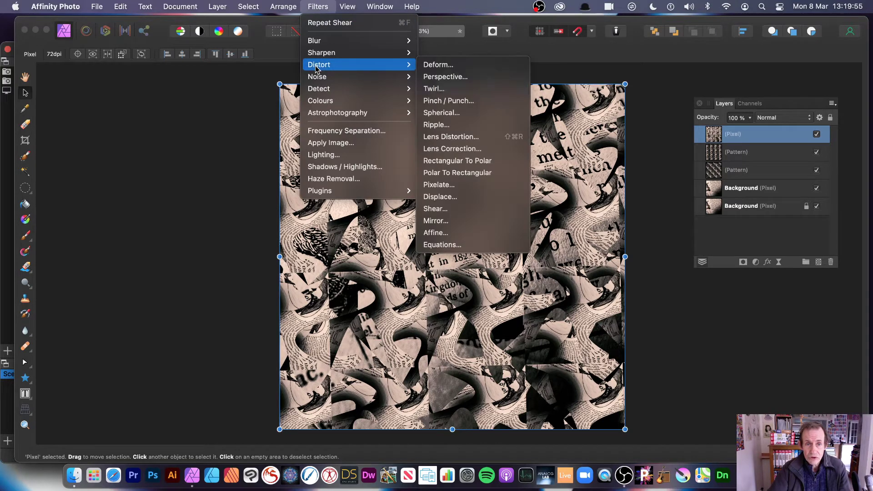
pyautogui.click(458, 210)
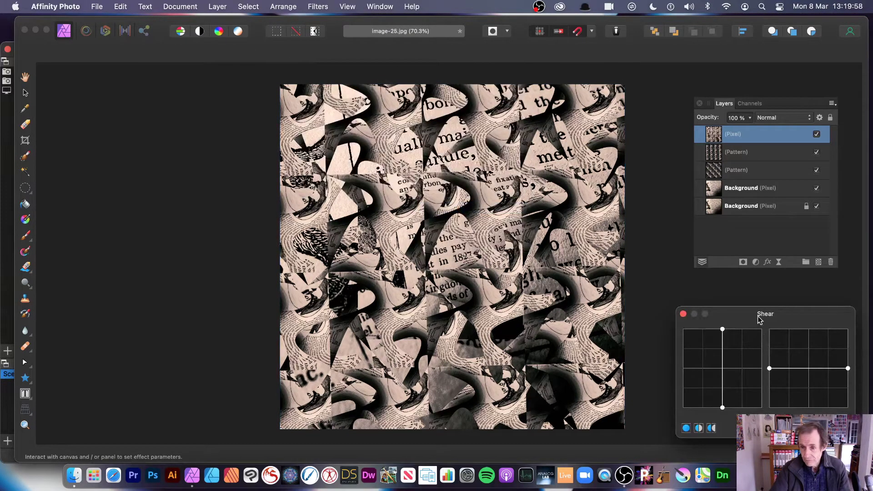
pyautogui.moveTo(758, 318); pyautogui.dragTo(495, 160)
pyautogui.moveTo(458, 207); pyautogui.dragTo(452, 190)
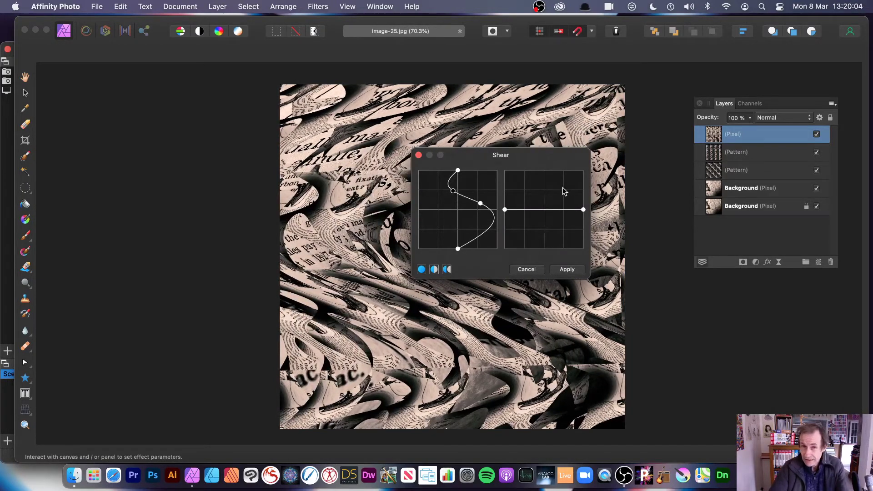
pyautogui.moveTo(555, 213); pyautogui.dragTo(536, 222)
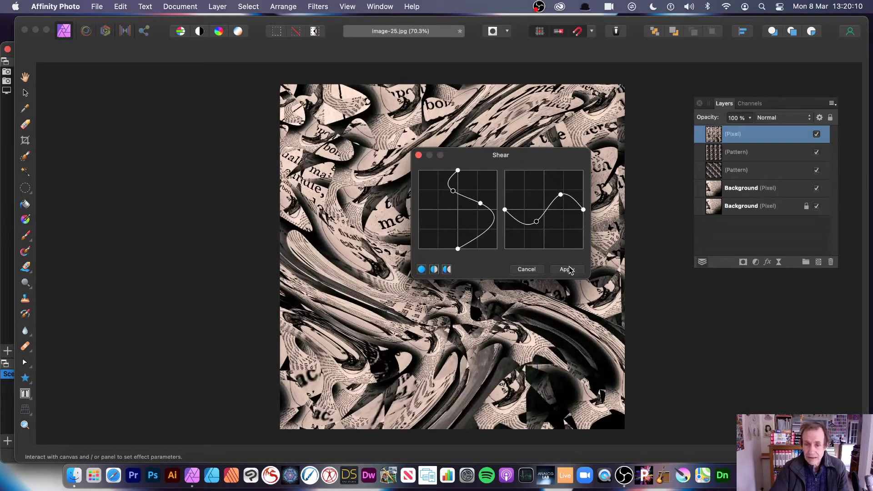
pyautogui.click(567, 269)
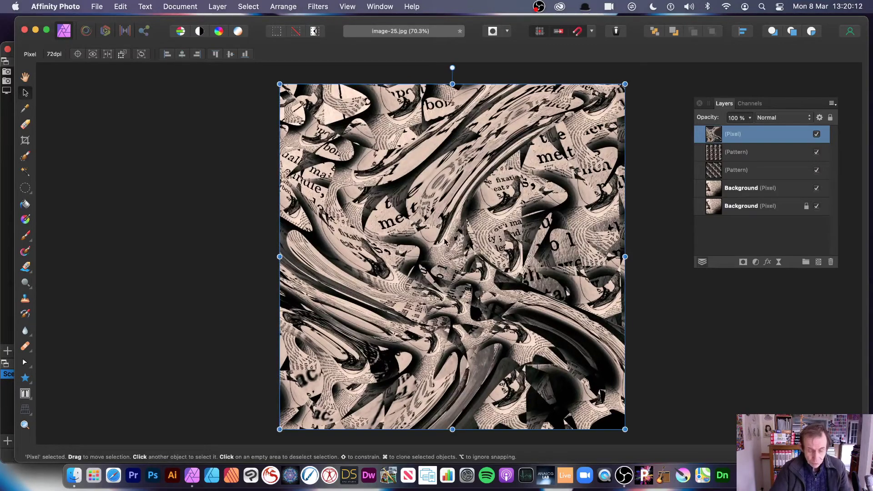
# - Scatter several duplicates of the sheared merged layer at different offsets across the canvas, then deselect everything
pyautogui.moveTo(400, 212)
pyautogui.mouseDown()
pyautogui.moveTo(339, 159)
pyautogui.moveTo(509, 159)
pyautogui.moveTo(544, 122)
pyautogui.mouseUp()
pyautogui.moveTo(489, 135)
pyautogui.mouseDown()
pyautogui.moveTo(557, 217)
pyautogui.moveTo(573, 262)
pyautogui.moveTo(547, 247)
pyautogui.mouseUp()
pyautogui.press('super+j')
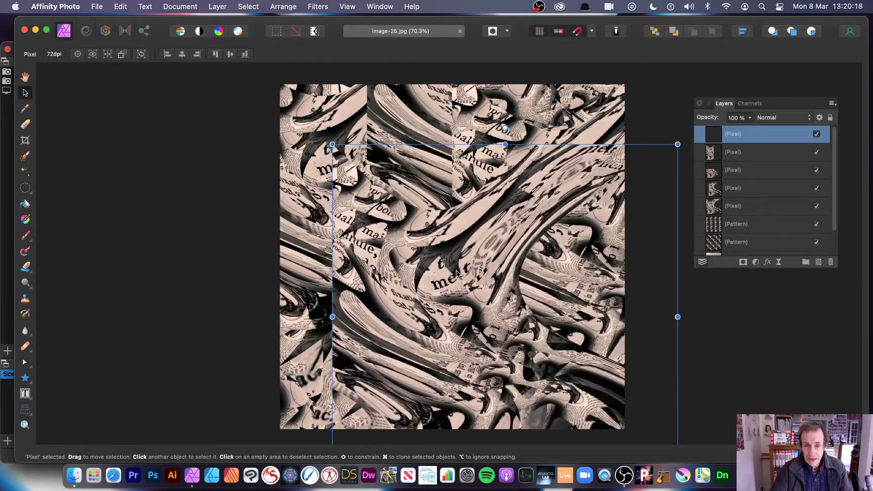
pyautogui.moveTo(457, 270); pyautogui.dragTo(319, 198)
pyautogui.press('super+j')
pyautogui.click(166, 160)
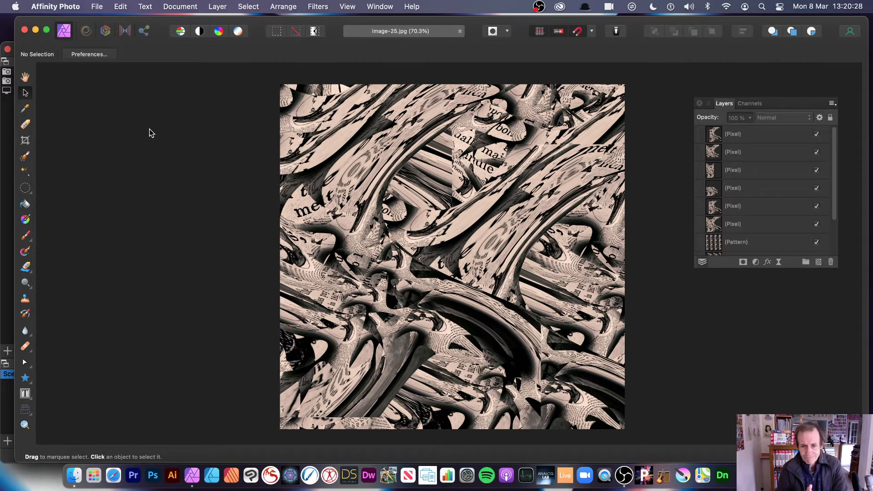
# - Undo the scattered duplicates and the Shear on the merged layer
pyautogui.press('super+z')
pyautogui.press('super+z')
pyautogui.press('super+z')
pyautogui.press('super+z')
pyautogui.press('super+z')
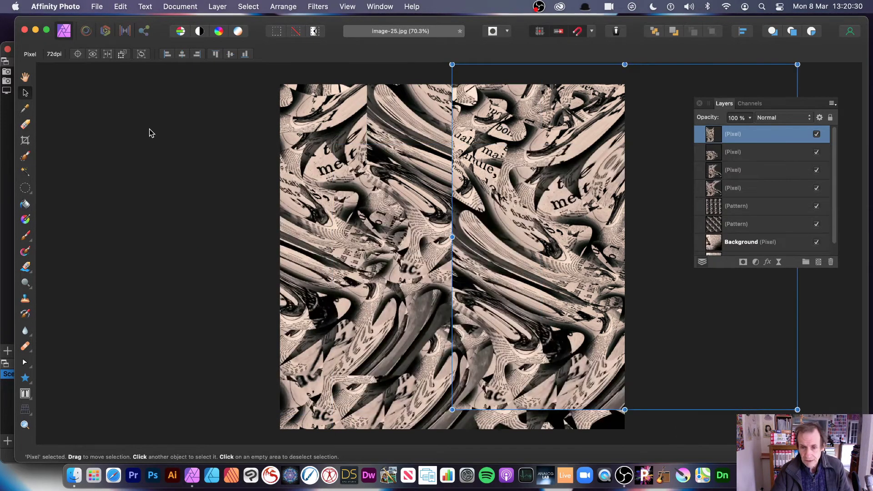
pyautogui.press('super+z')
pyautogui.press('super+z')
pyautogui.press('super+z')
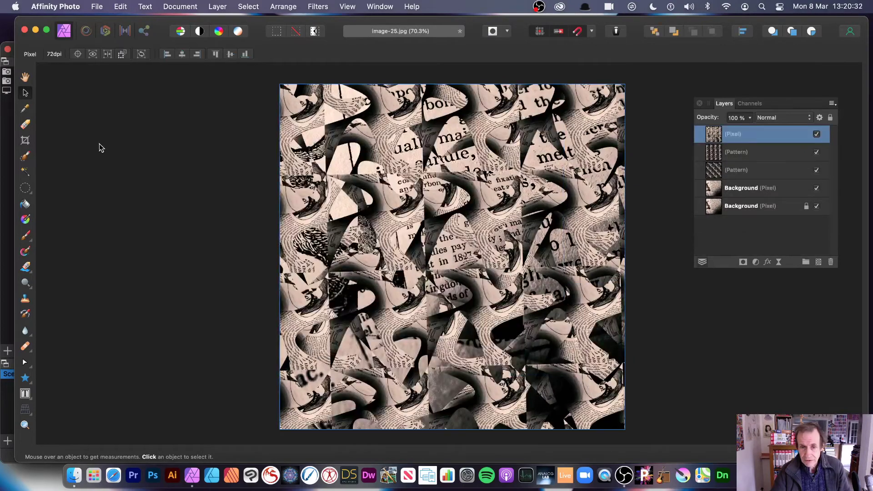
# - Undo the merged layer, both pattern layers and the photo copy, back to only the locked Background layer
pyautogui.press('super+z')
pyautogui.press('super+z')
pyautogui.press('super+z')
pyautogui.press('super+z')
pyautogui.press('super+z')
pyautogui.press('super+z')
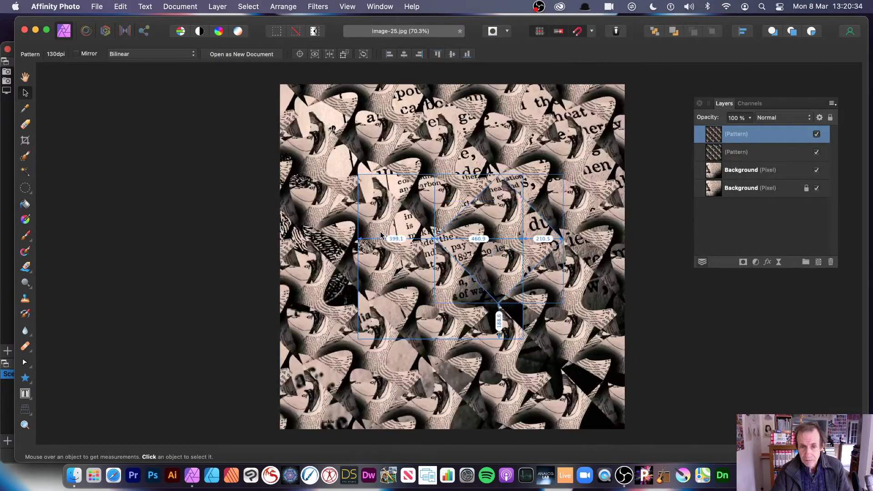
pyautogui.press('super+z')
pyautogui.press('super+z')
pyautogui.press('super+z')
pyautogui.press('super+z')
pyautogui.press('super+z')
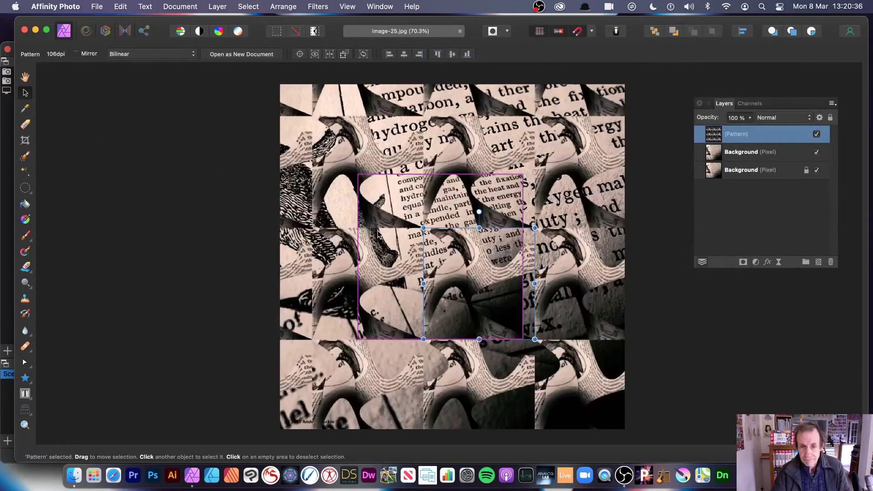
pyautogui.press('super+z')
pyautogui.press('super+z')
pyautogui.press('super+z')
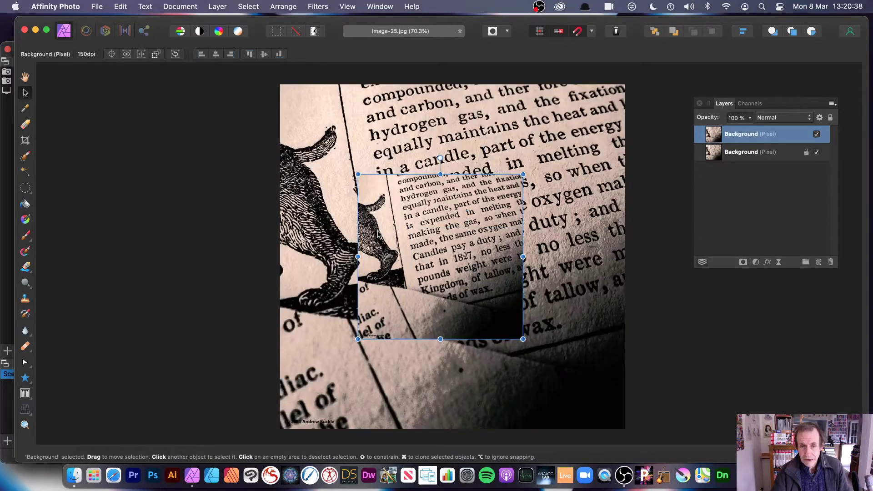
pyautogui.press('super+z')
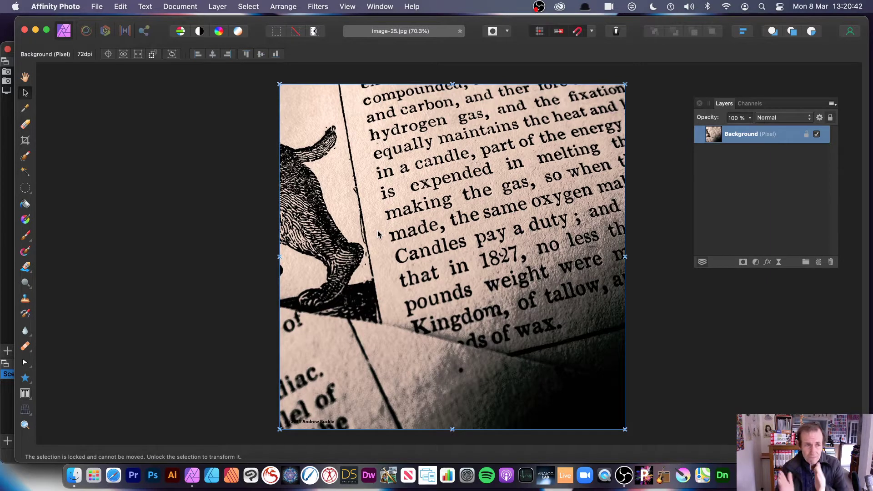
# - Draw a large elliptical selection from its centre over the middle of the printed text on the Background layer
pyautogui.click(24, 193)
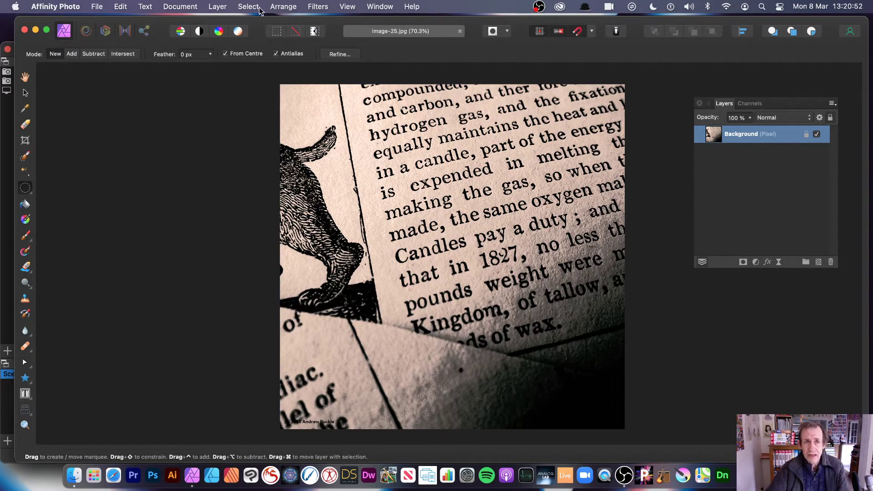
pyautogui.click(28, 194)
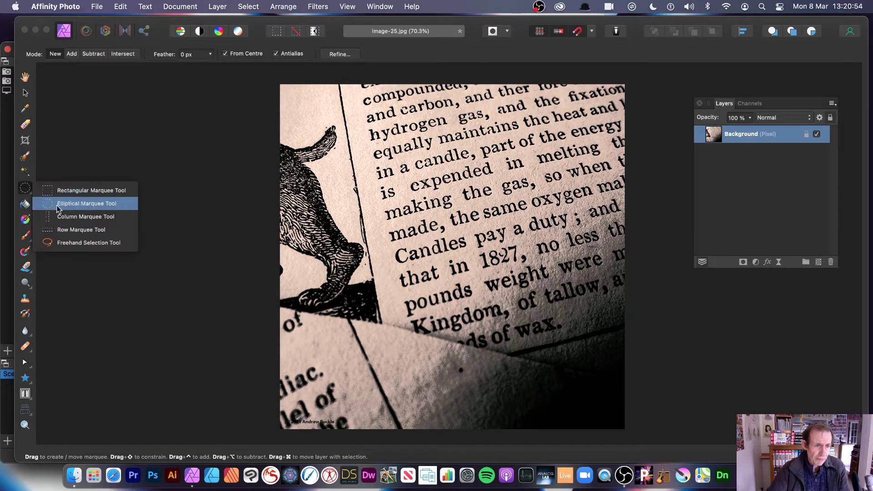
pyautogui.click(487, 229)
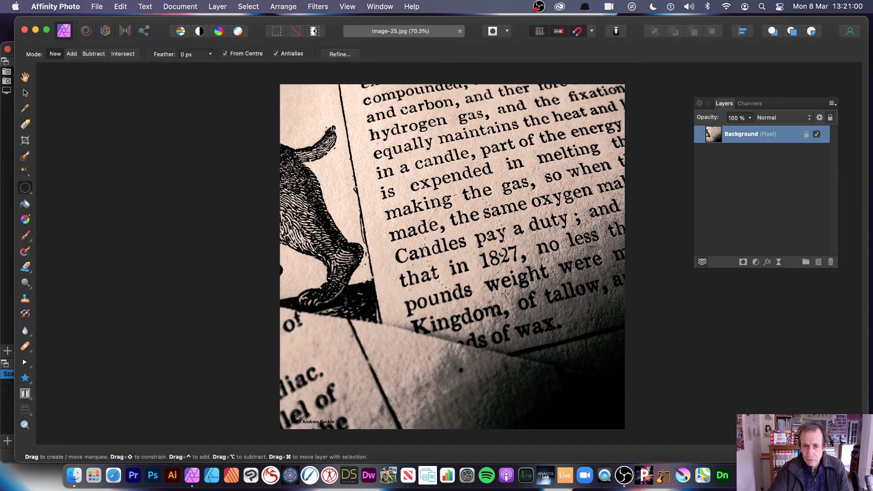
pyautogui.moveTo(505, 293); pyautogui.dragTo(554, 333)
pyautogui.moveTo(566, 370); pyautogui.dragTo(566, 362)
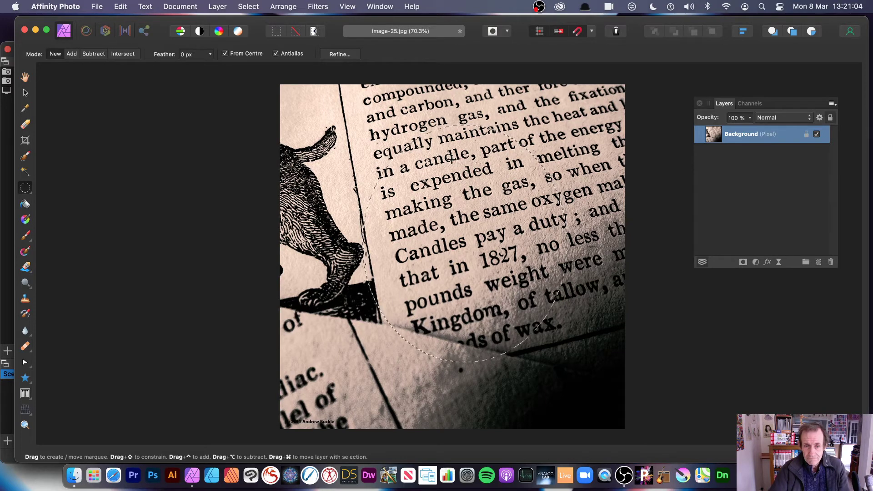
# - Apply Shear inside the ellipse, bowing the vertical curve right and shaping a horizontal wave with a high arch, a deep dip and a small rise
pyautogui.click(319, 7)
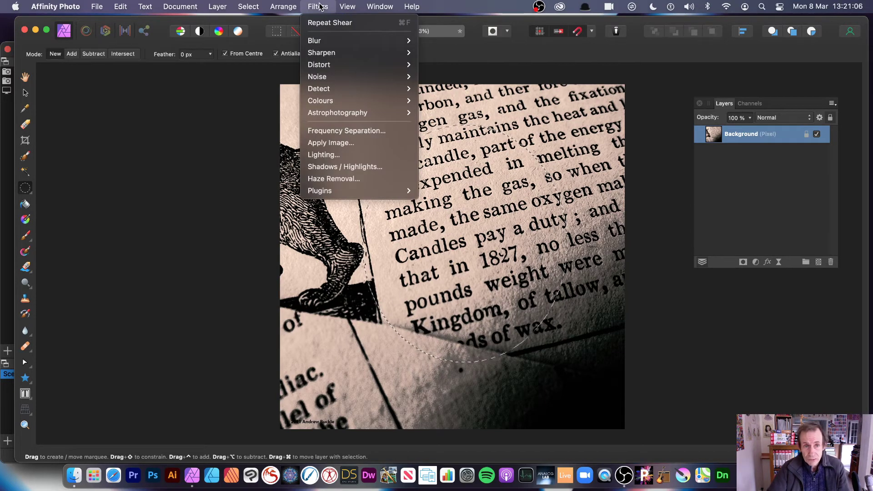
pyautogui.moveTo(320, 64)
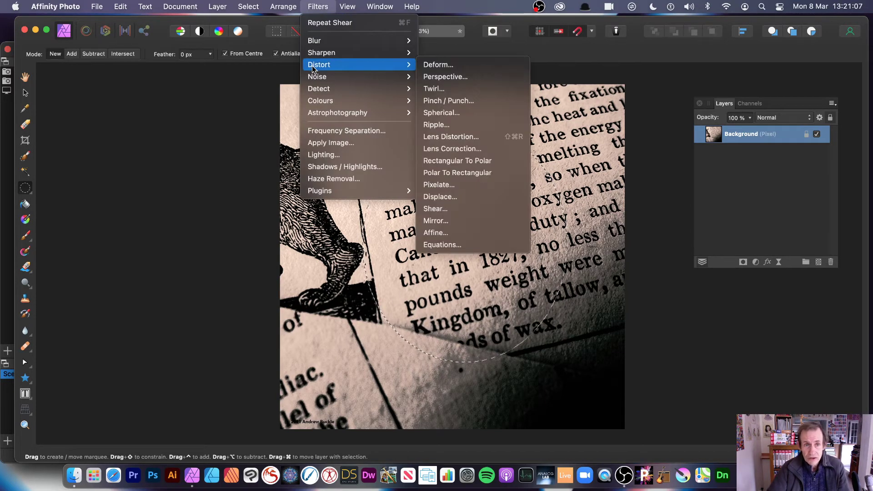
pyautogui.click(470, 213)
pyautogui.moveTo(764, 314); pyautogui.dragTo(234, 201)
pyautogui.moveTo(196, 250); pyautogui.dragTo(201, 253)
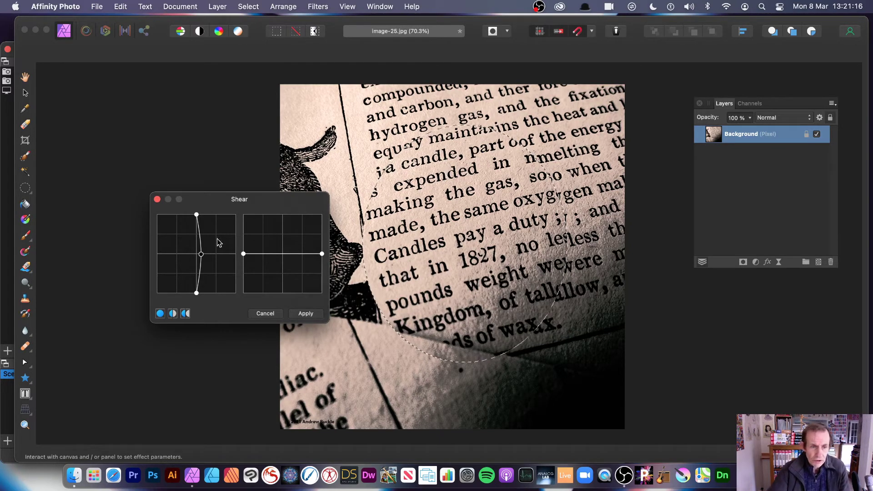
pyautogui.moveTo(200, 257); pyautogui.dragTo(221, 258)
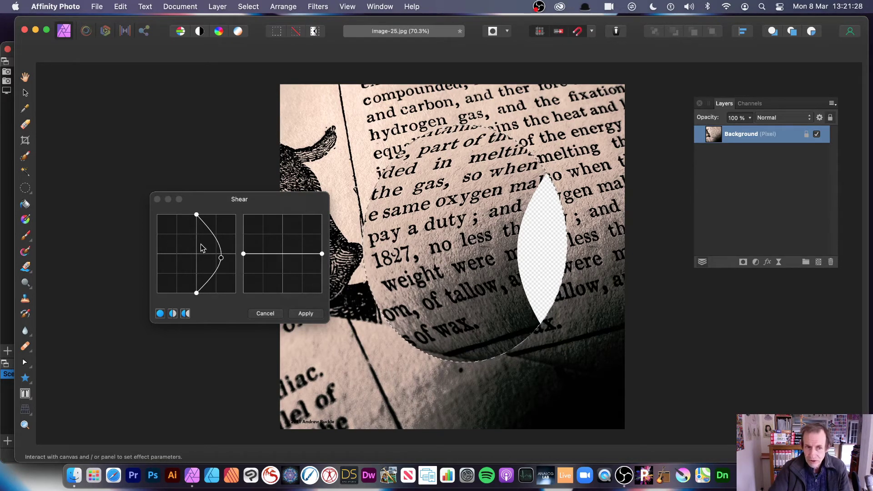
pyautogui.click(221, 259)
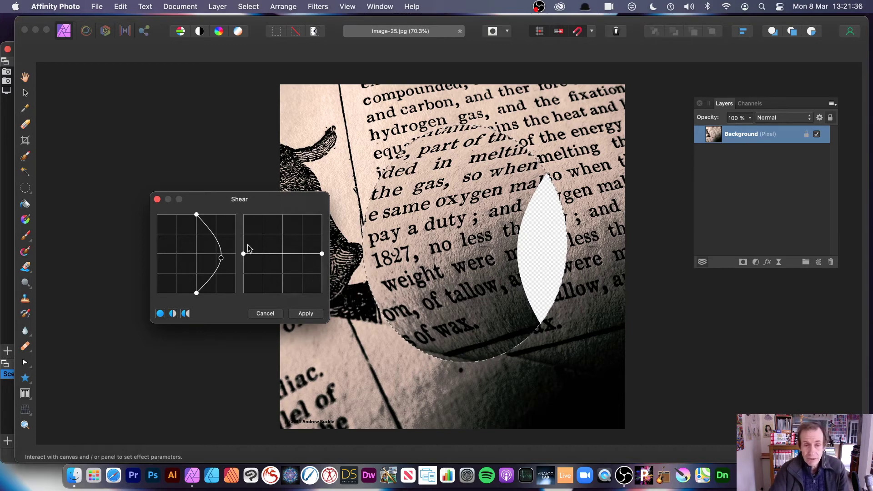
pyautogui.moveTo(275, 253); pyautogui.dragTo(308, 251)
pyautogui.click(315, 274)
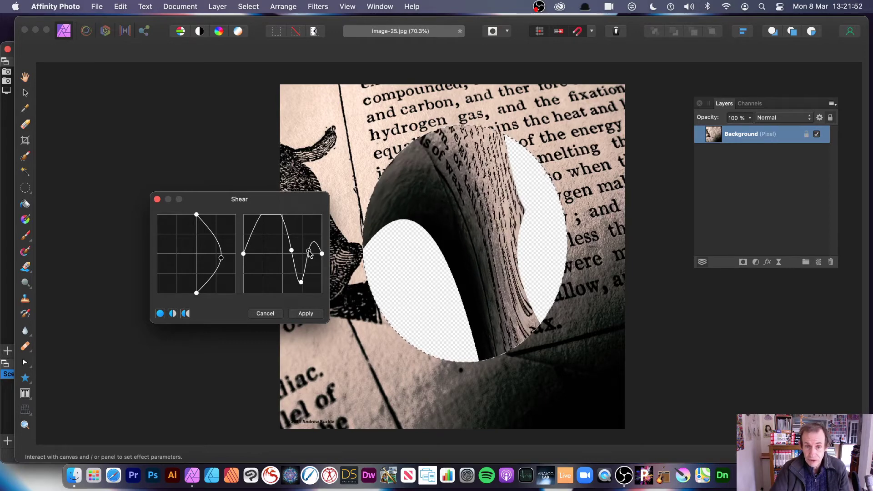
pyautogui.click(305, 314)
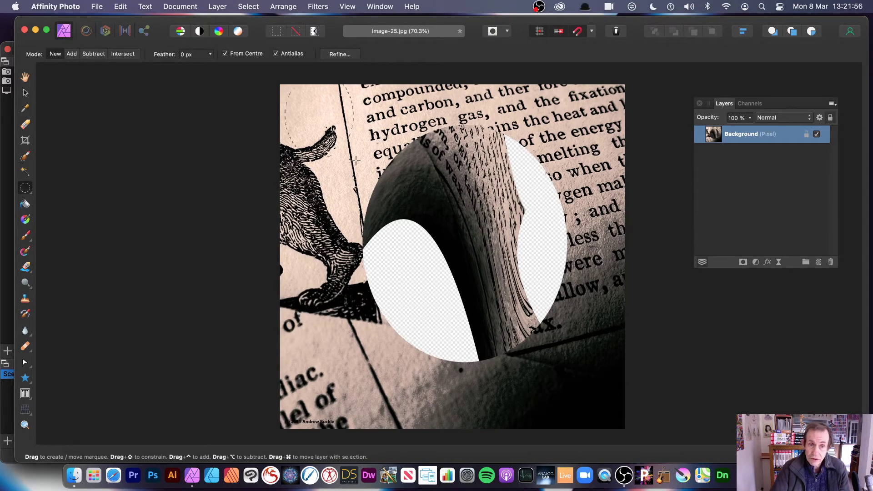
# - Select an ellipse above the animal's tail and shear it with the vertical curve bowed fully right and the horizontal curve sagging
pyautogui.click(324, 7)
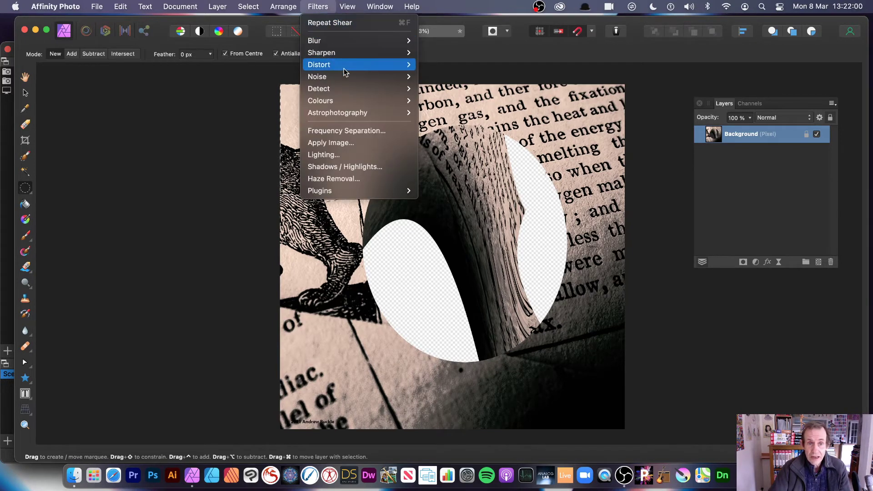
pyautogui.moveTo(345, 68)
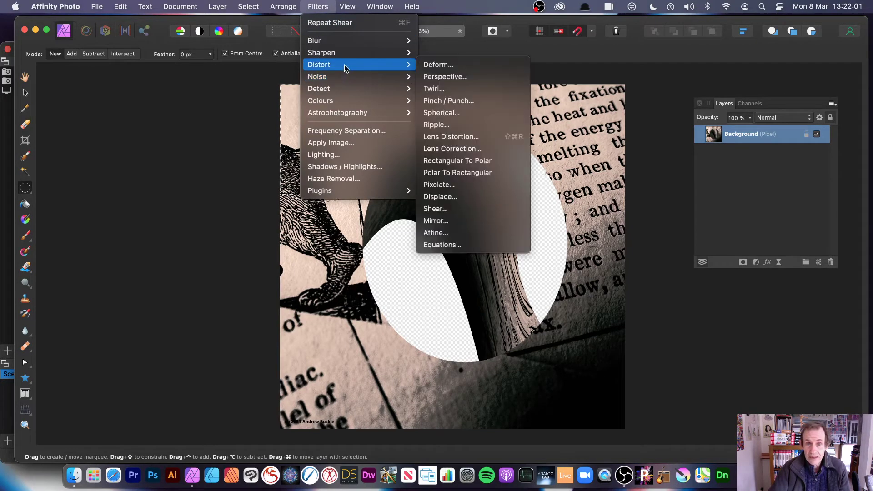
pyautogui.click(435, 208)
pyautogui.moveTo(723, 361); pyautogui.dragTo(793, 394)
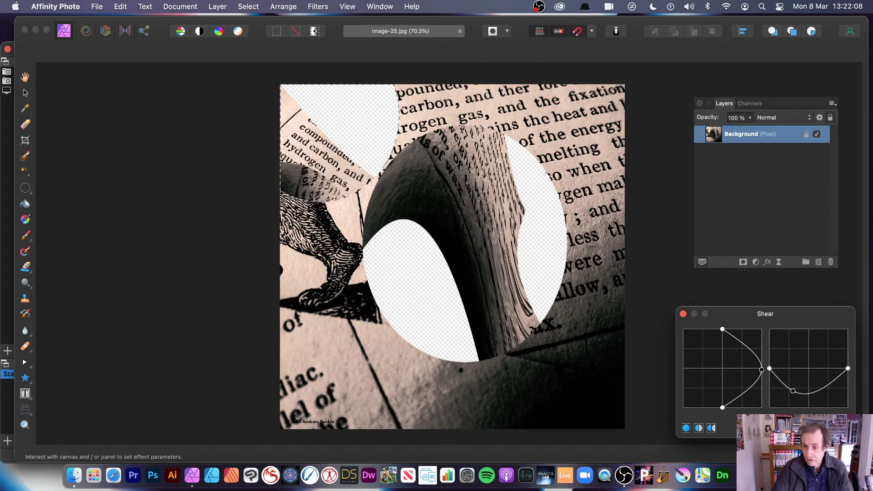
pyautogui.click(834, 428)
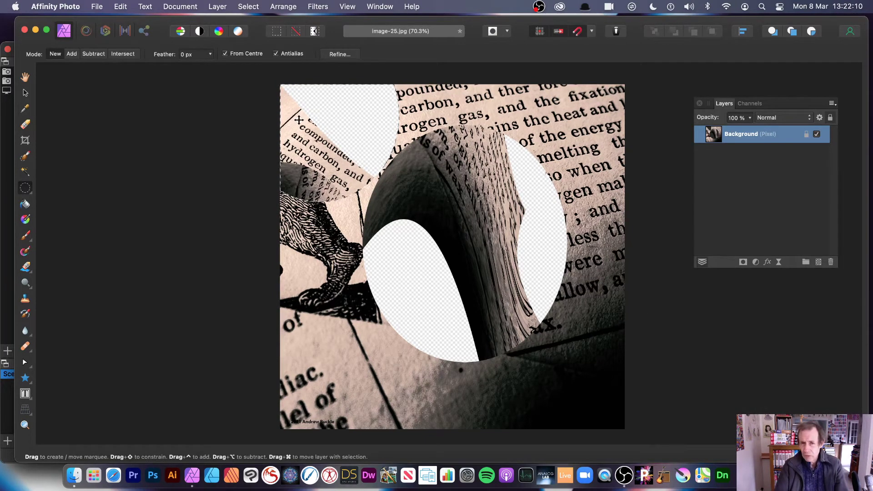
# - Undo both Shear effects on the elliptical areas and clear the selection
pyautogui.press('super+z')
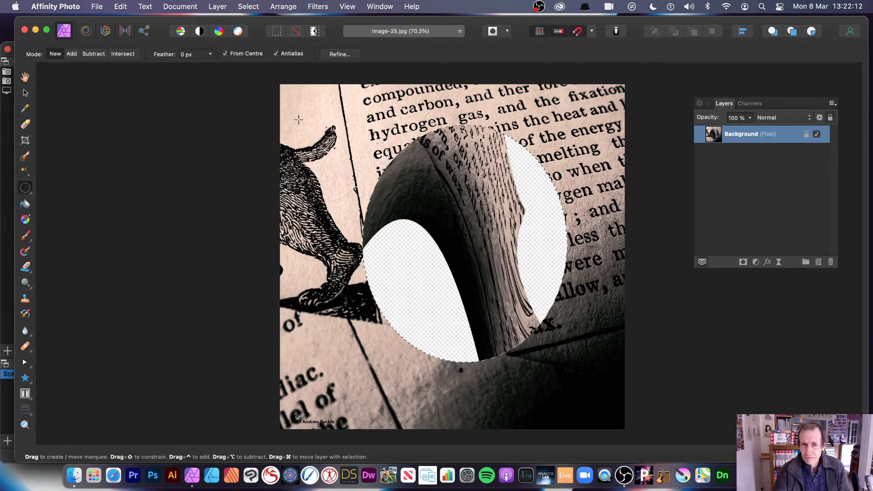
pyautogui.press('super+z')
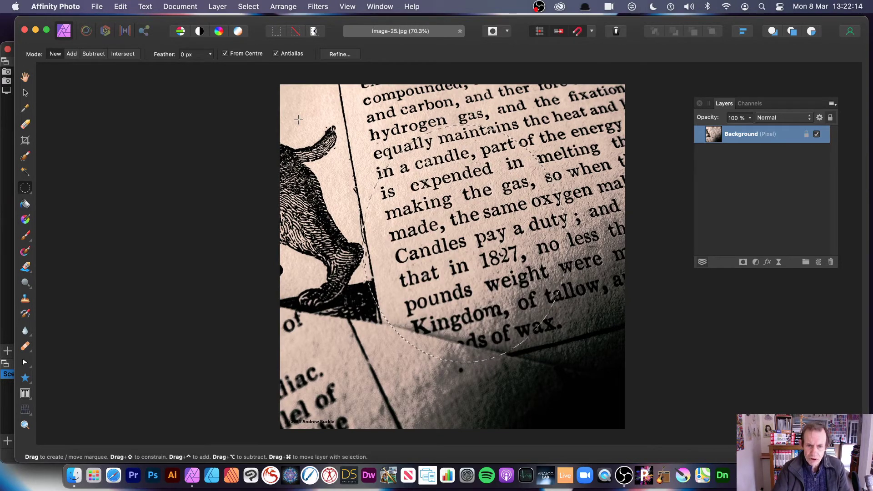
pyautogui.press('super+d')
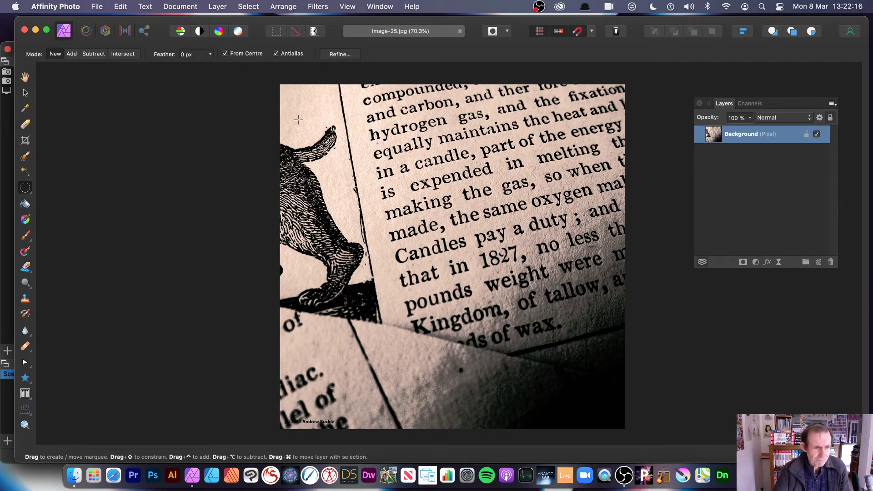
# - Display the image channels closer to the photo and isolate the Composite Red channel
pyautogui.click(752, 104)
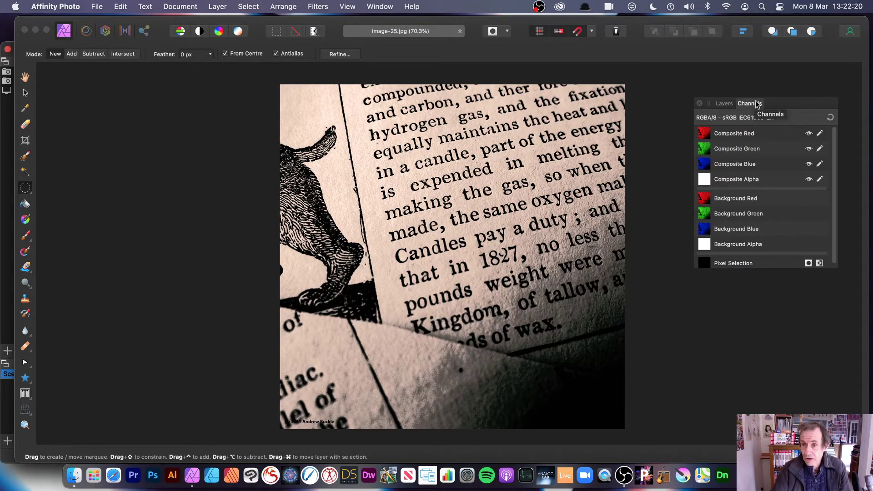
pyautogui.moveTo(790, 107); pyautogui.dragTo(741, 101)
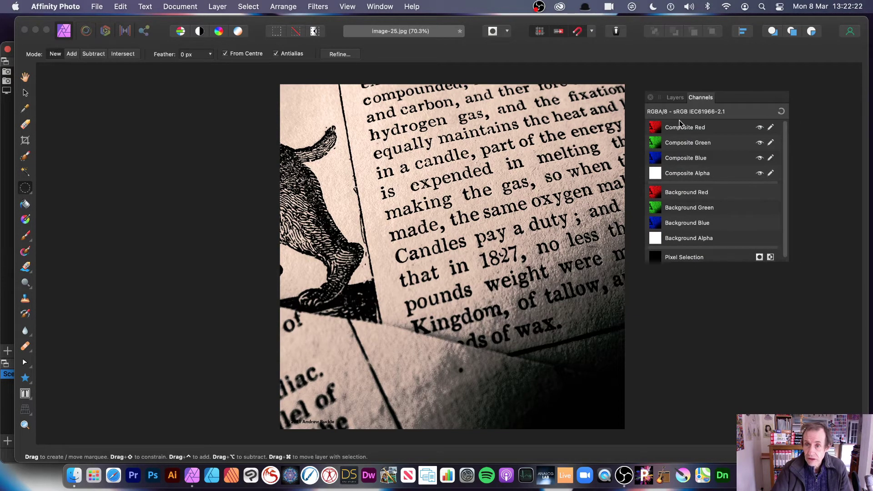
pyautogui.click(686, 128)
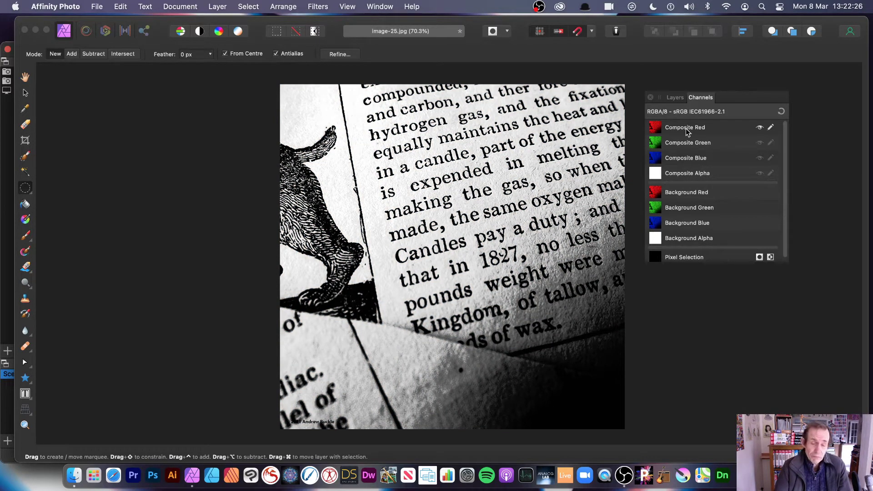
# - Apply Shear to the red channel with an S-shaped vertical curve and a horizontal curve that dips, peaks near the centre and dips again
pyautogui.click(321, 7)
pyautogui.moveTo(324, 65)
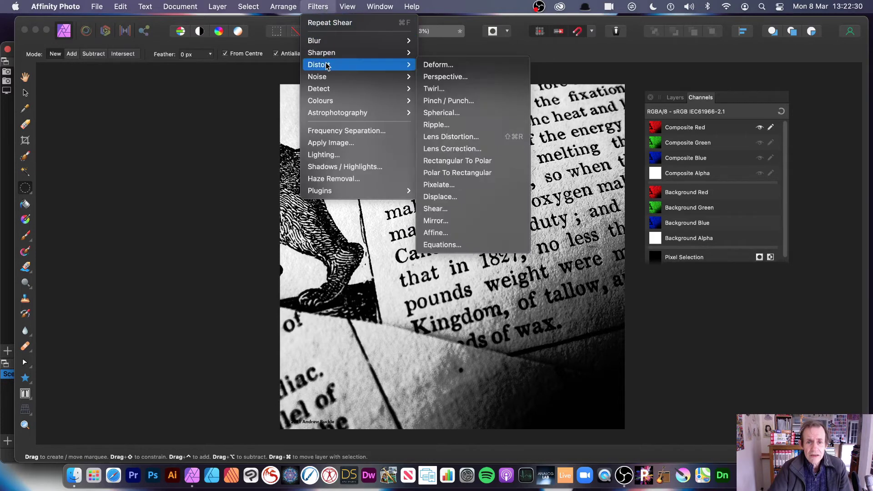
pyautogui.click(436, 208)
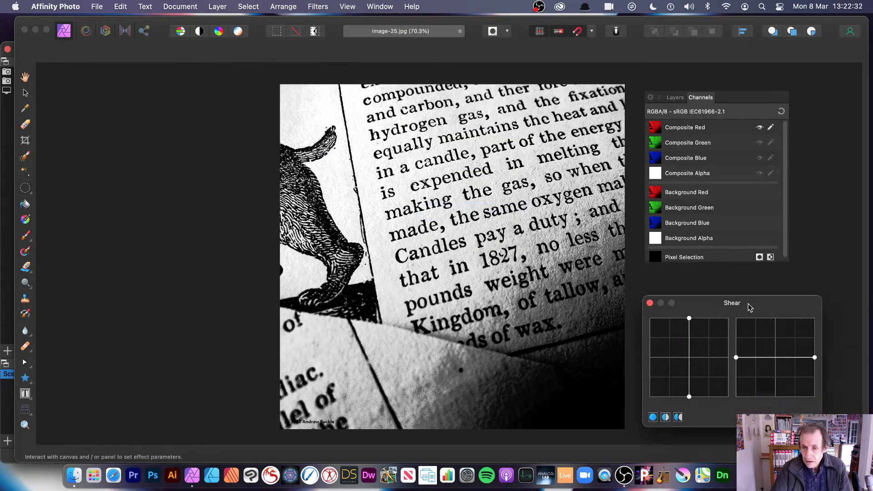
pyautogui.moveTo(749, 308); pyautogui.dragTo(497, 171)
pyautogui.click(449, 223)
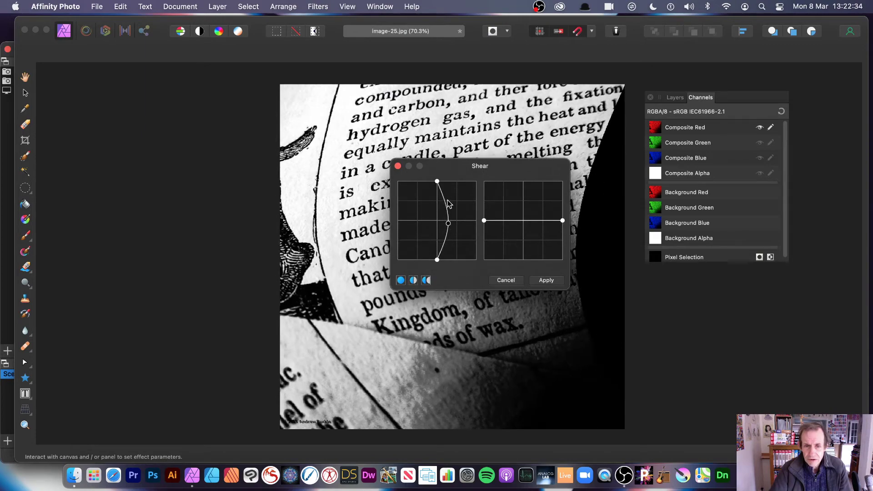
pyautogui.click(431, 204)
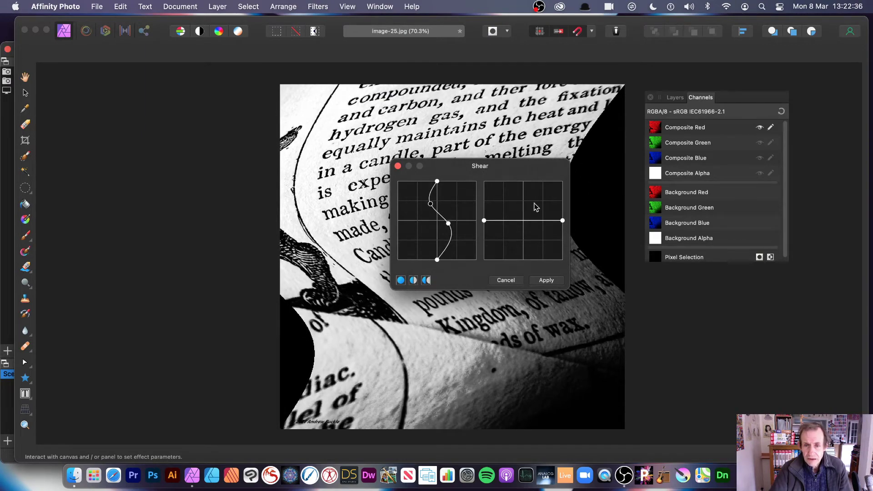
pyautogui.click(528, 206)
pyautogui.click(506, 224)
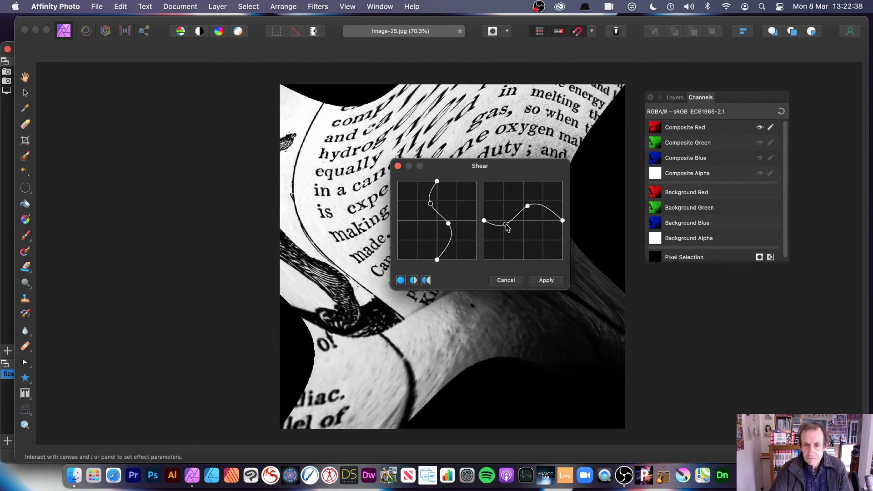
pyautogui.moveTo(506, 223); pyautogui.dragTo(508, 229)
pyautogui.moveTo(543, 207); pyautogui.dragTo(546, 225)
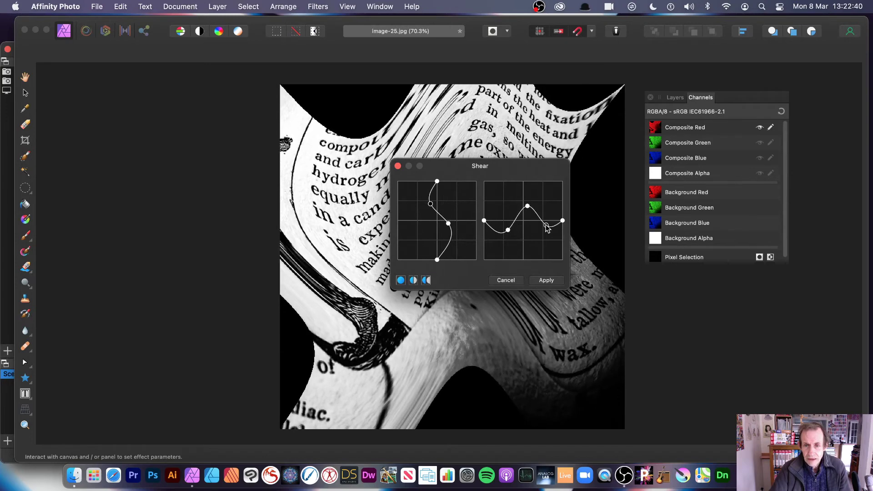
pyautogui.click(546, 280)
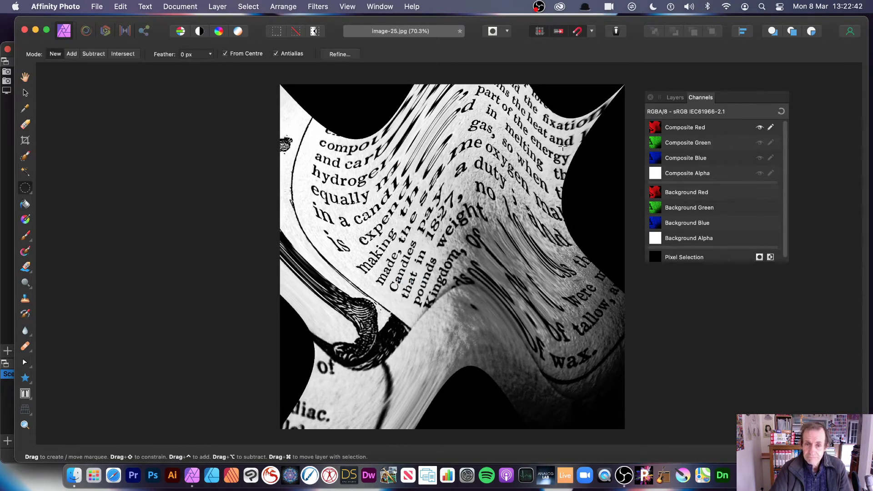
# - Isolate the Composite Green channel and apply Shear with a zigzag vertical curve and a horizontal curve that rises at centre, then dips
pyautogui.click(676, 147)
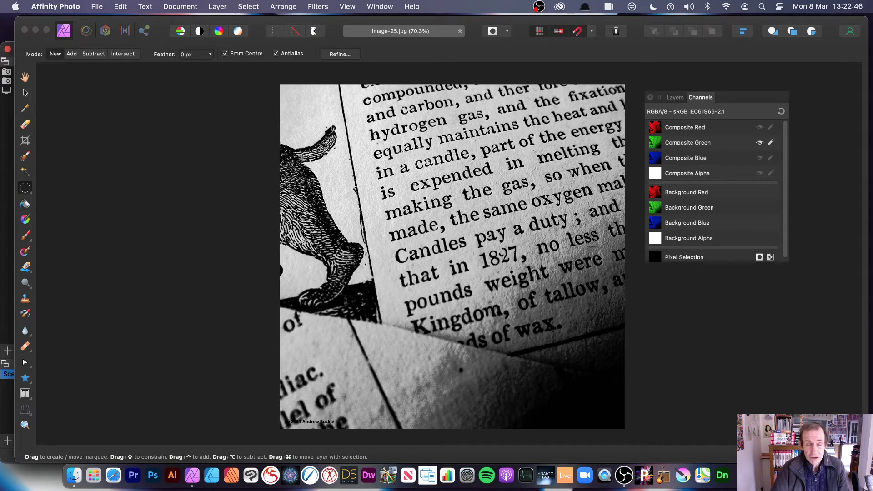
pyautogui.click(326, 6)
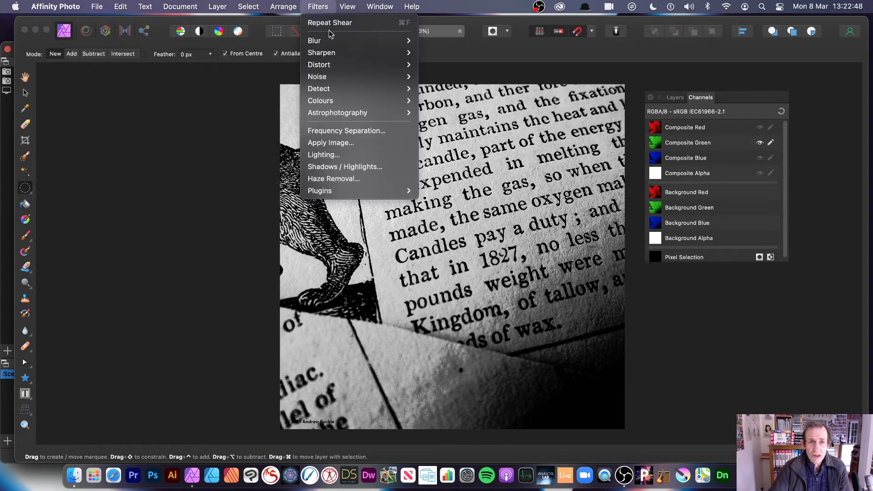
pyautogui.moveTo(339, 64)
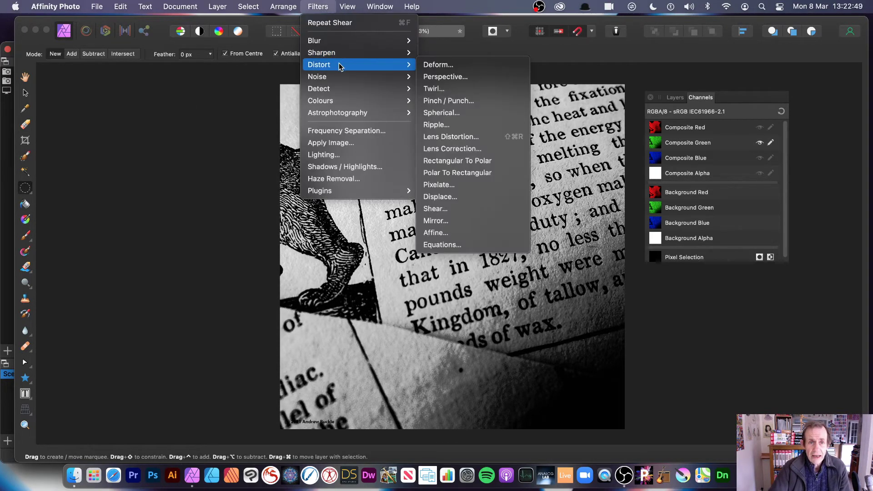
pyautogui.click(460, 210)
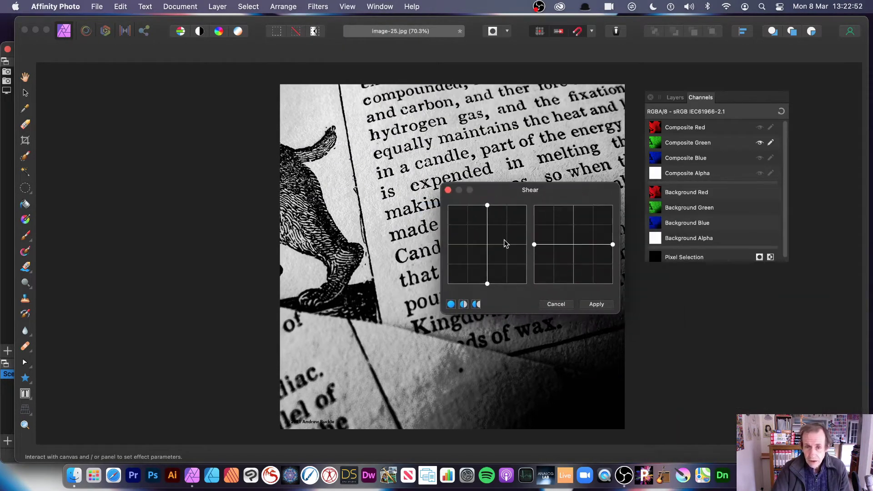
pyautogui.moveTo(487, 246); pyautogui.dragTo(504, 218)
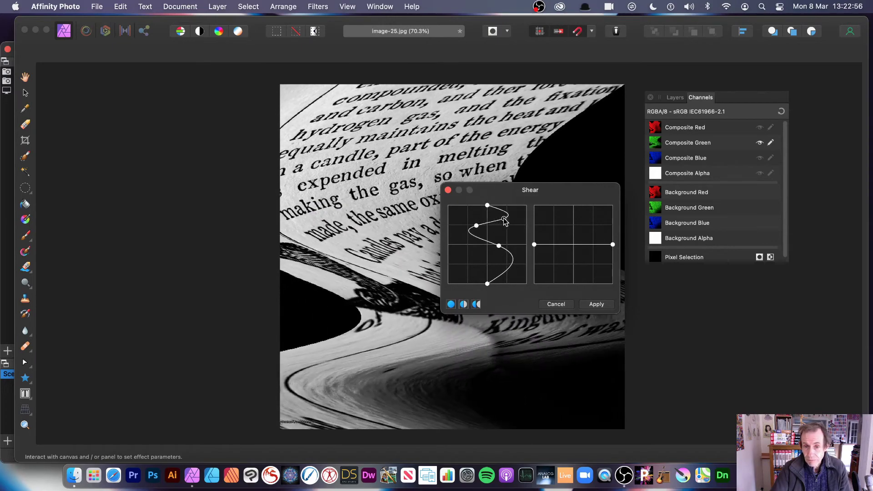
pyautogui.moveTo(506, 265); pyautogui.dragTo(479, 262)
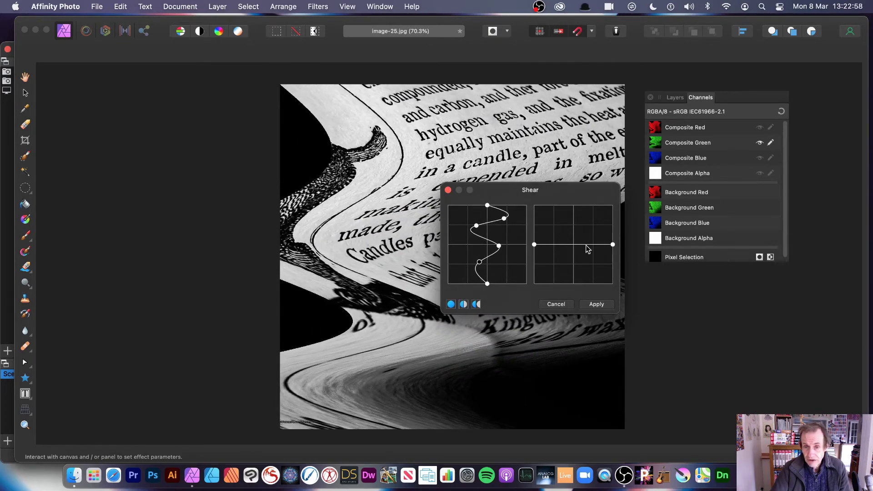
pyautogui.moveTo(565, 246); pyautogui.dragTo(574, 220)
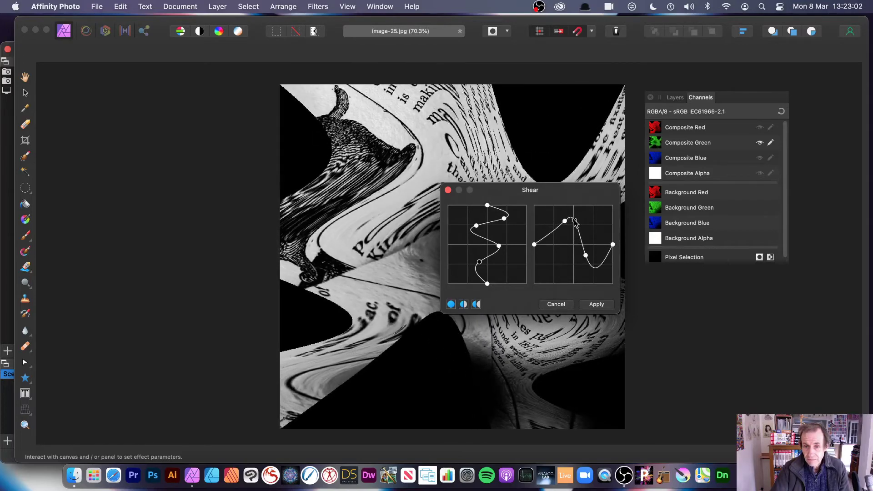
pyautogui.click(599, 305)
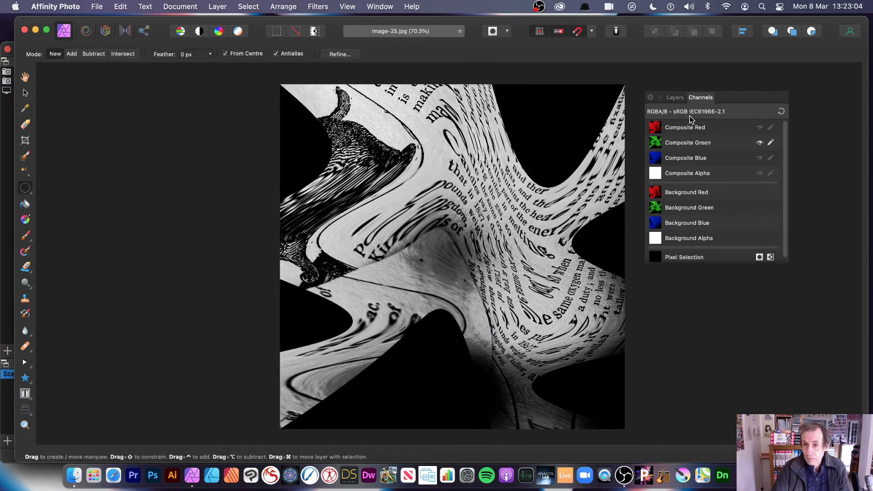
# - Restore all composite channels and apply Shear to the full-colour image with bends in both the vertical and horizontal curves
pyautogui.click(781, 112)
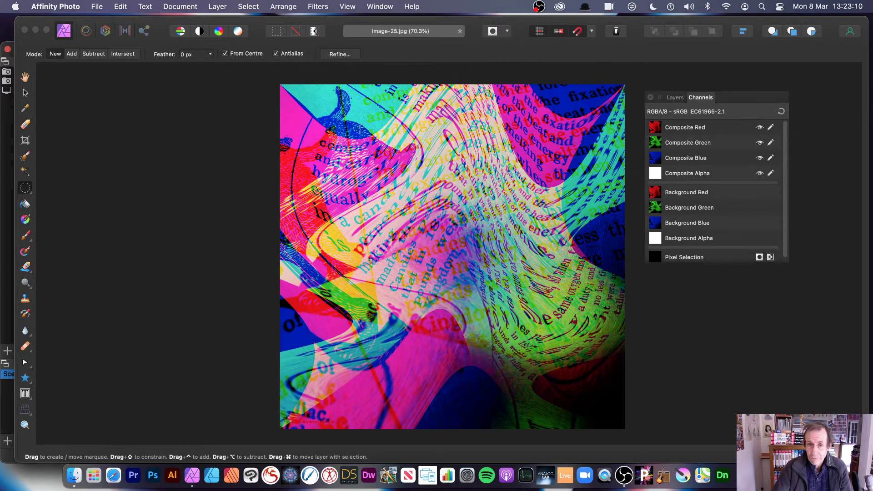
pyautogui.click(318, 7)
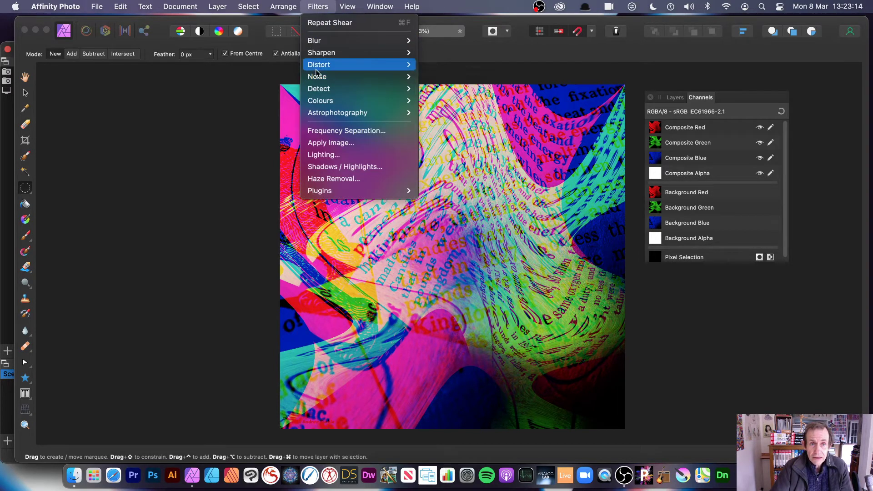
pyautogui.moveTo(322, 78)
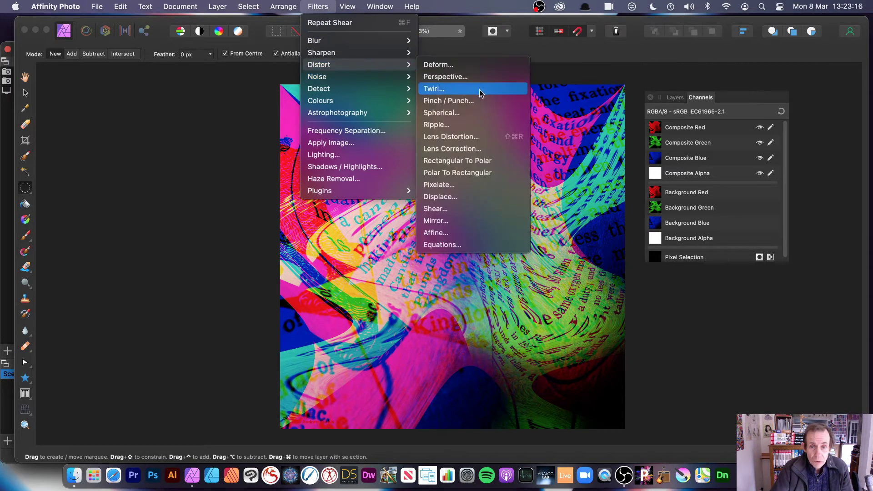
pyautogui.click(457, 208)
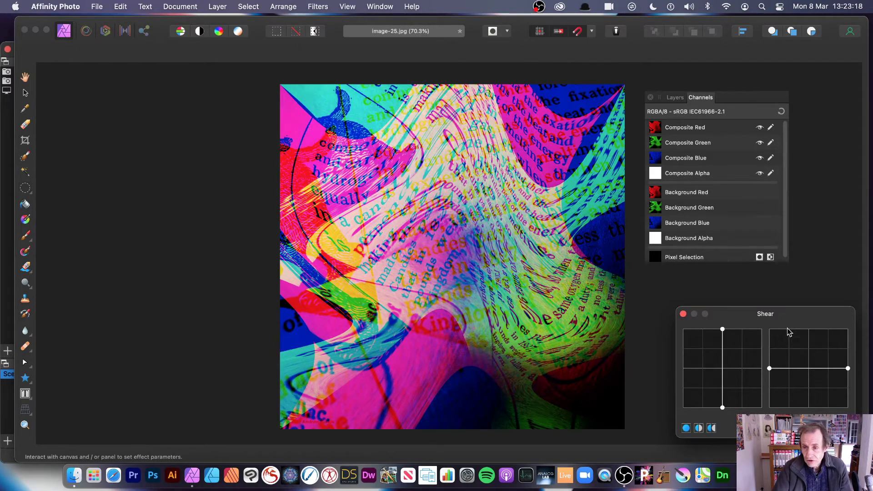
pyautogui.moveTo(787, 313); pyautogui.dragTo(563, 196)
pyautogui.moveTo(499, 250); pyautogui.dragTo(488, 234)
pyautogui.moveTo(577, 251)
pyautogui.mouseDown()
pyautogui.moveTo(581, 227)
pyautogui.moveTo(593, 251)
pyautogui.moveTo(563, 245)
pyautogui.mouseUp()
pyautogui.click(608, 311)
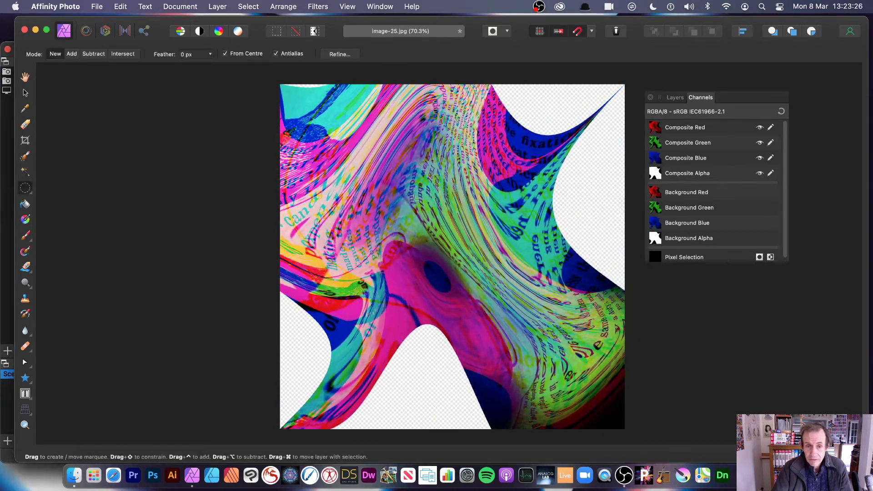
# - Unlock the background, place a smaller duplicate of it over the image and rotate the copy clockwise
pyautogui.click(26, 93)
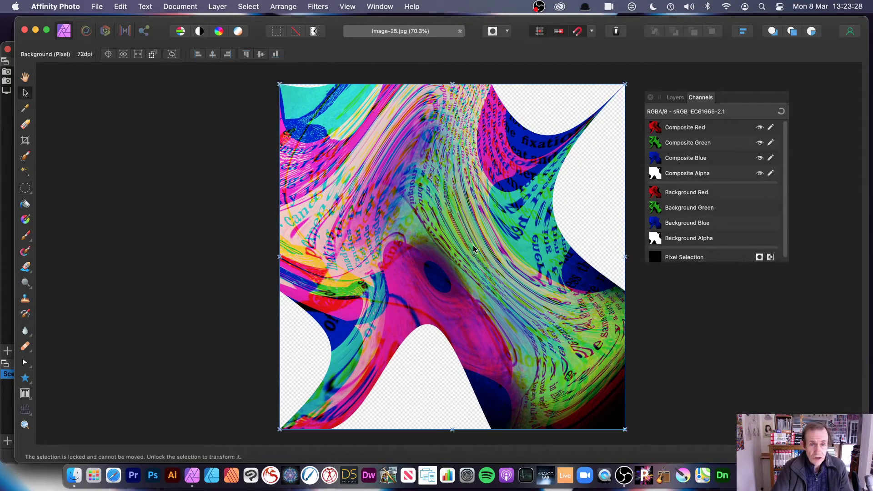
pyautogui.click(212, 6)
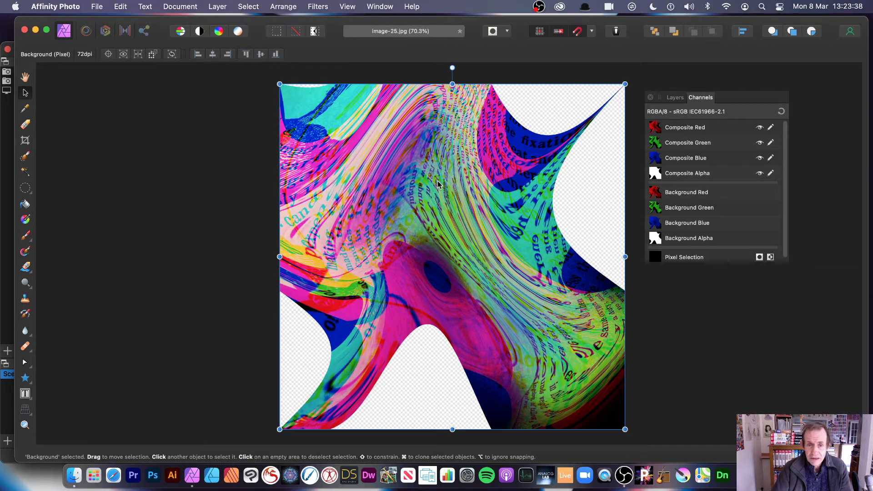
pyautogui.moveTo(438, 183); pyautogui.dragTo(564, 220)
pyautogui.moveTo(406, 125); pyautogui.dragTo(516, 223)
pyautogui.moveTo(577, 306); pyautogui.dragTo(448, 209)
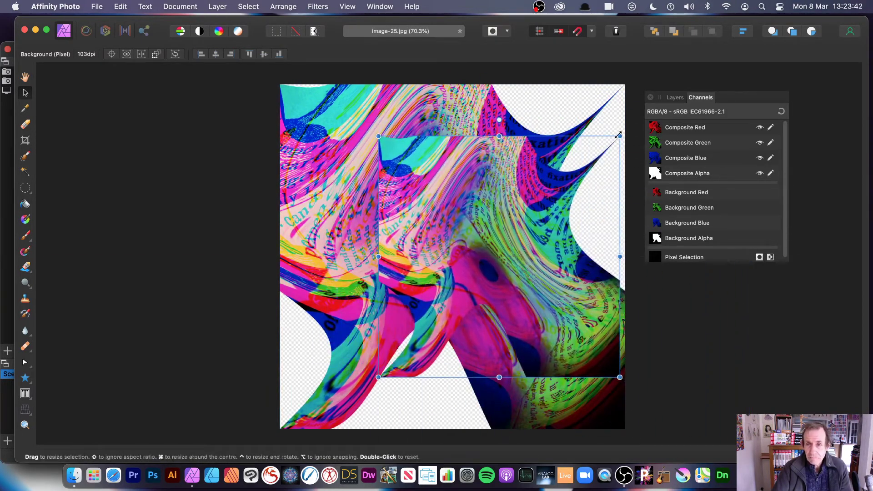
pyautogui.moveTo(619, 135); pyautogui.dragTo(668, 277)
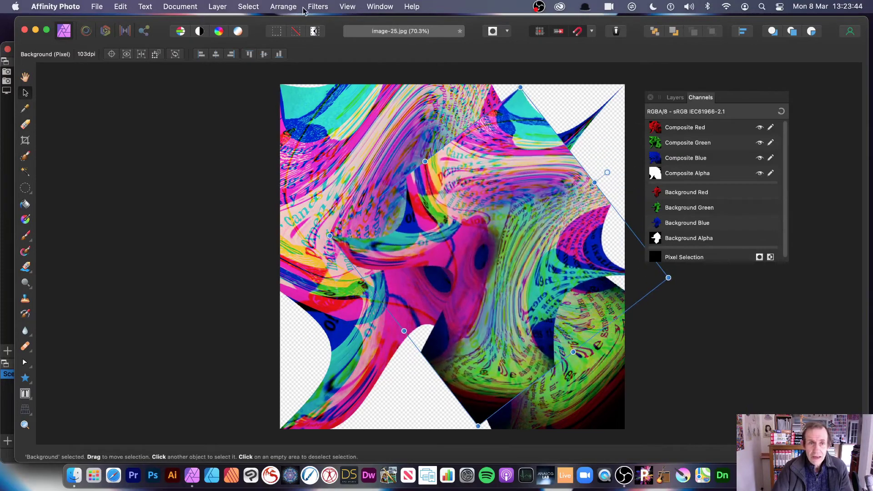
# - Repeat the Shear on the rotated copy, shrink it and move it over the collage's left half
pyautogui.click(322, 6)
pyautogui.click(323, 22)
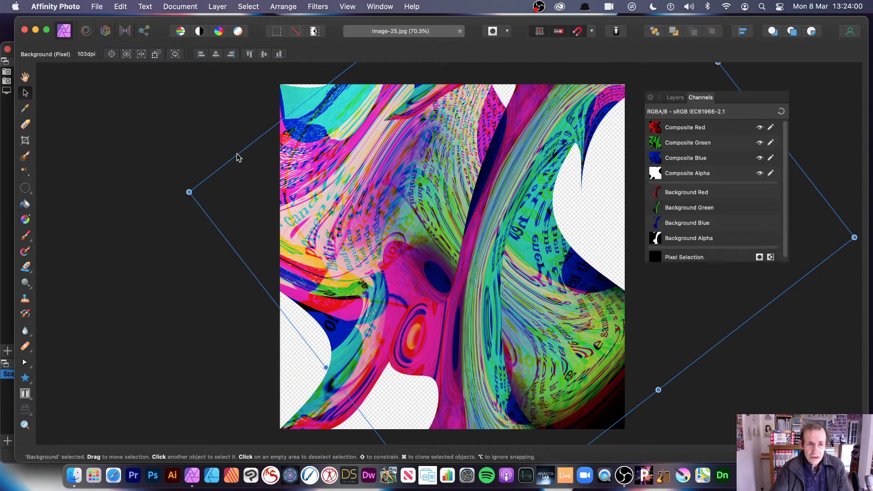
pyautogui.moveTo(237, 157); pyautogui.dragTo(489, 174)
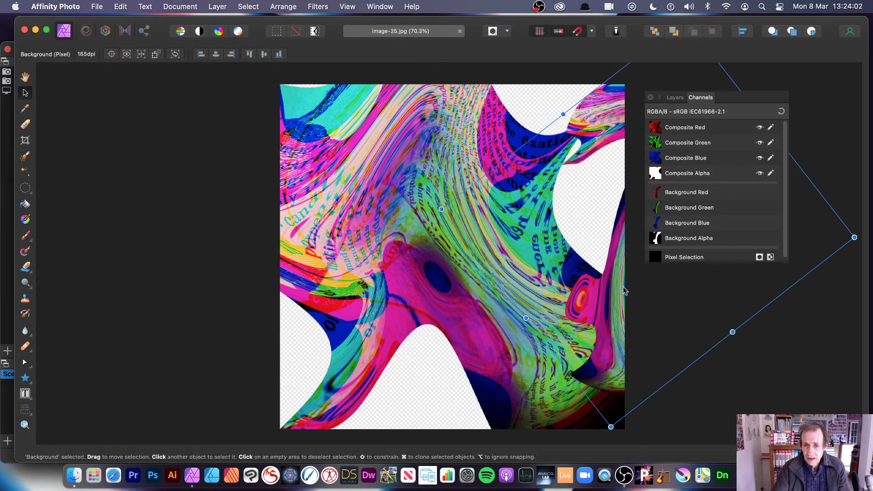
pyautogui.moveTo(623, 288); pyautogui.dragTo(374, 331)
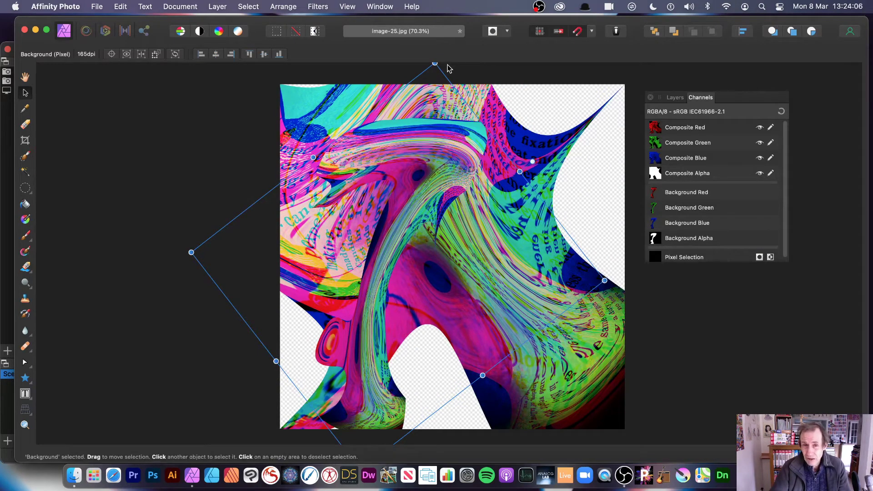
# - Transform the twisted copy again by its upper corner and repeat the Shear on it
pyautogui.moveTo(435, 64); pyautogui.dragTo(582, 331)
pyautogui.click(318, 7)
pyautogui.click(321, 25)
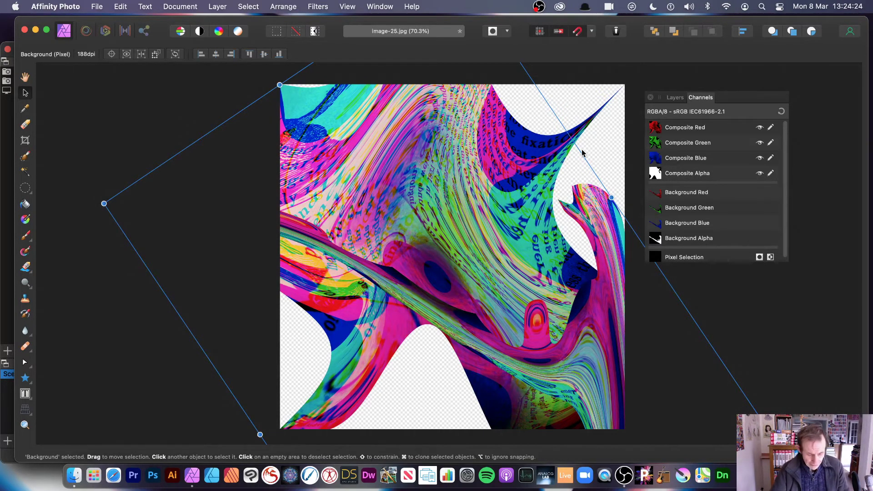
# - Undo the collage copies and channel Shears back to the original photo, and make all composite channels editable again
pyautogui.press('super+z')
pyautogui.press('super+z')
pyautogui.press('super+z')
pyautogui.press('super+z')
pyautogui.press('super+z')
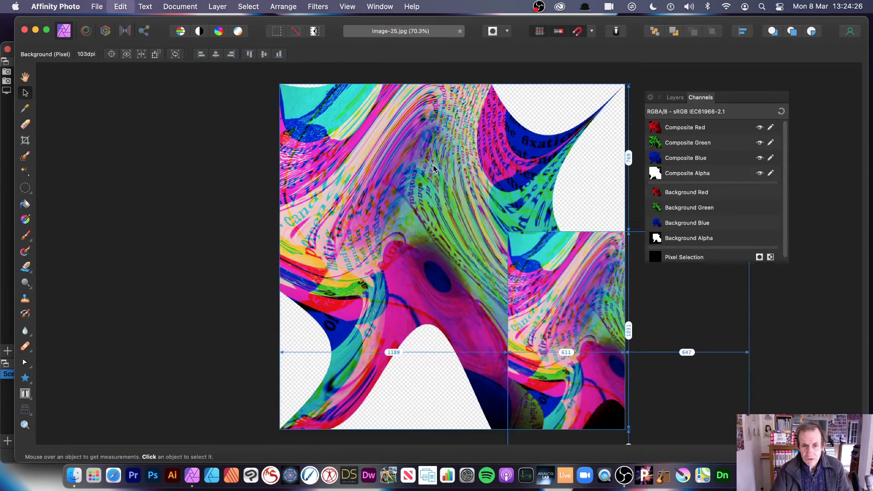
pyautogui.press('super+z')
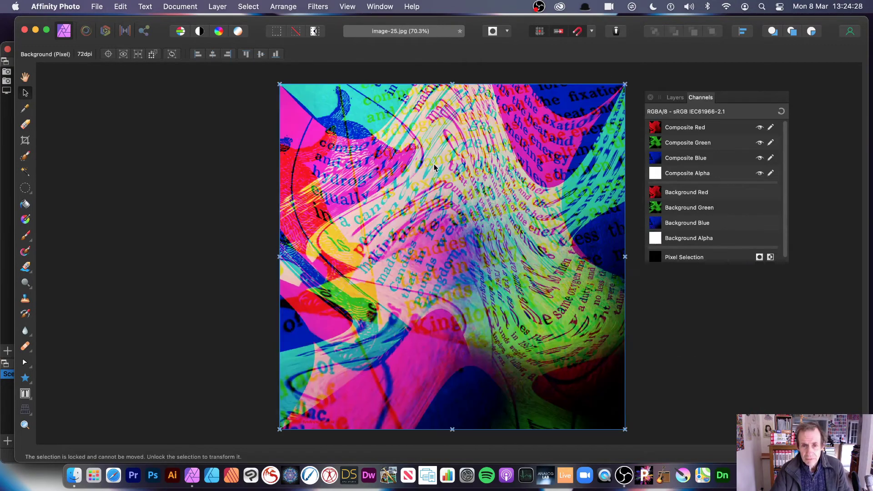
pyautogui.press('super+z')
pyautogui.press('super+z')
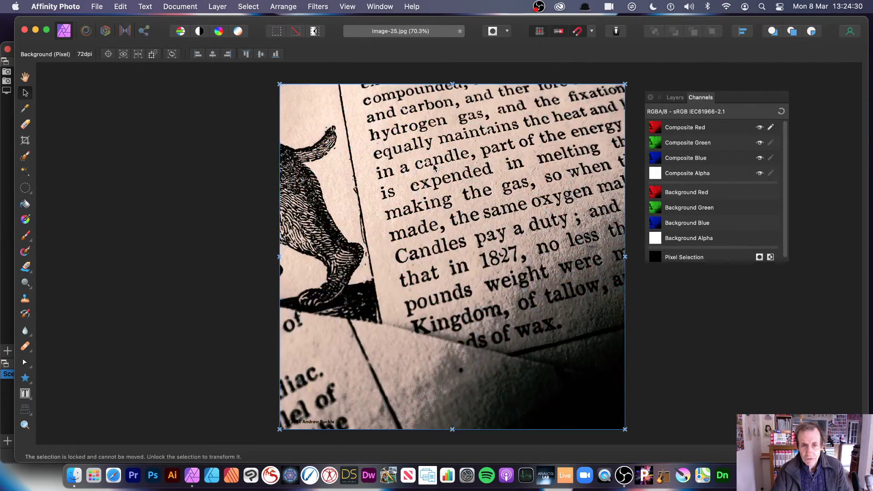
pyautogui.click(675, 97)
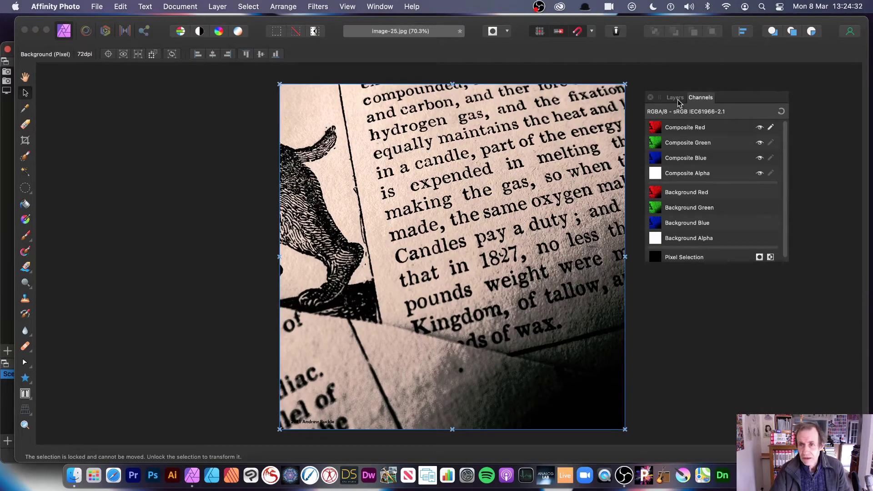
pyautogui.click(702, 101)
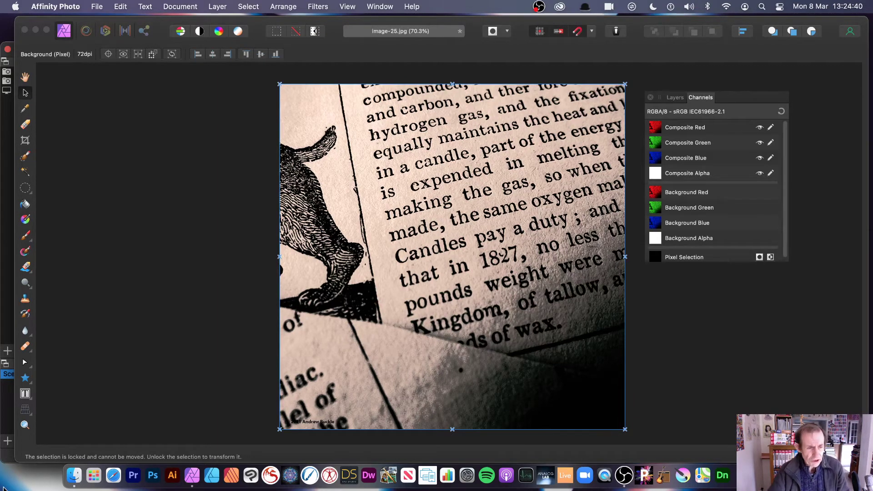
# - Draw a white five-pointed star over the text, move it near the photo's centre and shrink it slightly
pyautogui.click(26, 380)
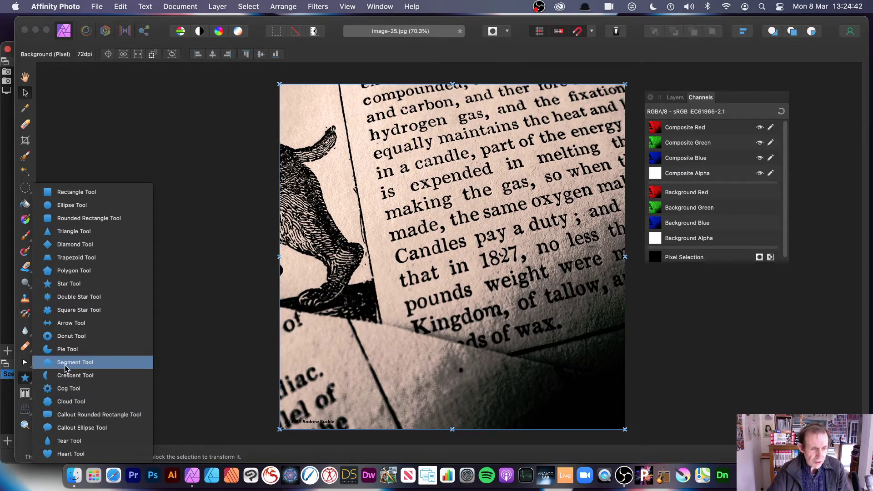
pyautogui.click(90, 287)
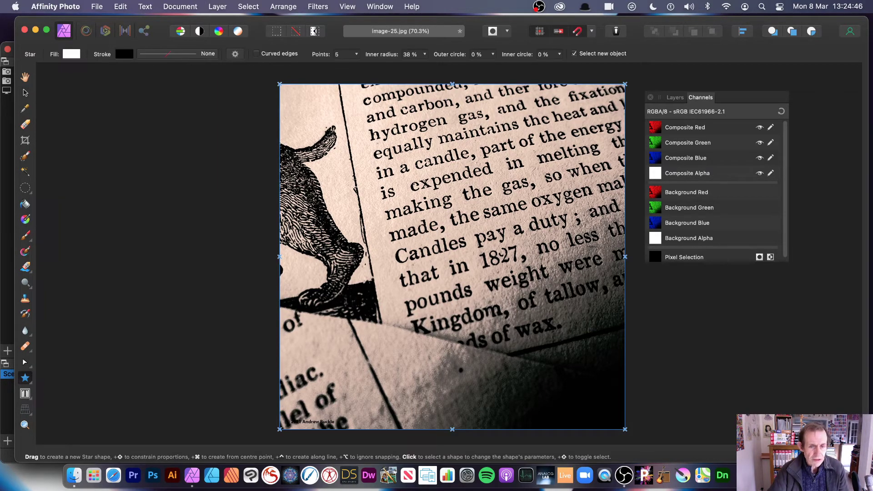
pyautogui.moveTo(452, 243); pyautogui.dragTo(603, 396)
pyautogui.click(25, 92)
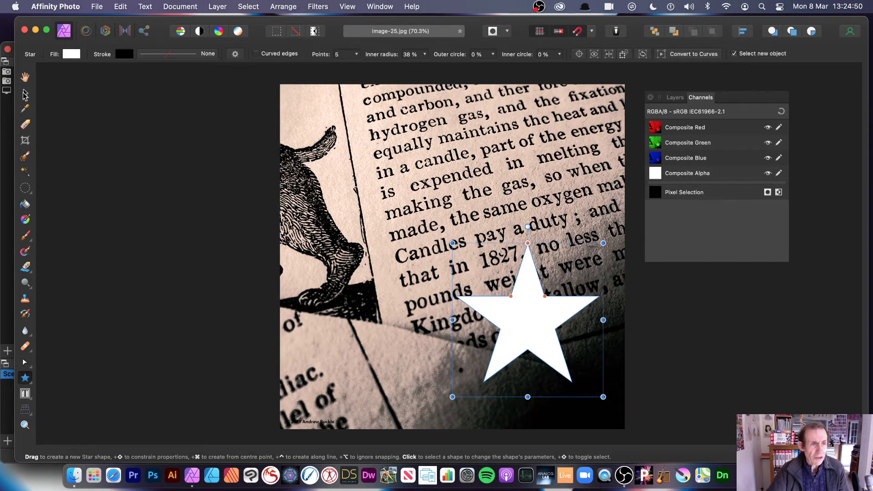
pyautogui.moveTo(540, 309); pyautogui.dragTo(446, 228)
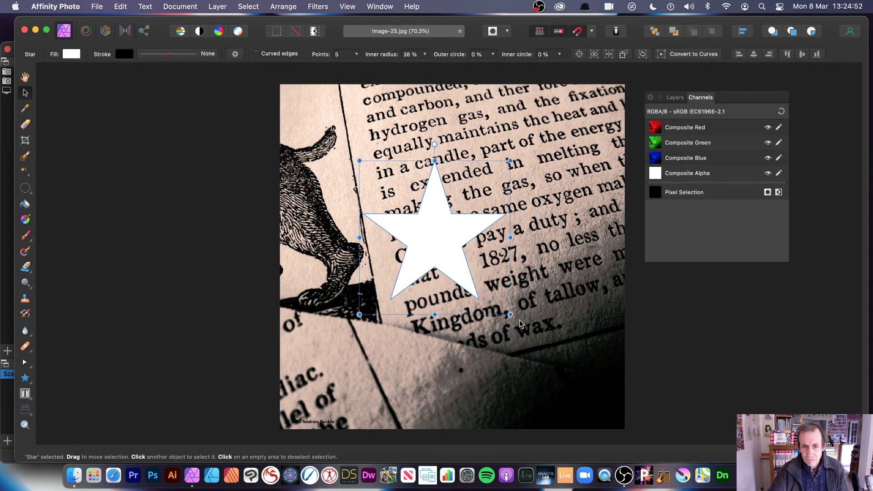
pyautogui.moveTo(523, 323); pyautogui.dragTo(507, 307)
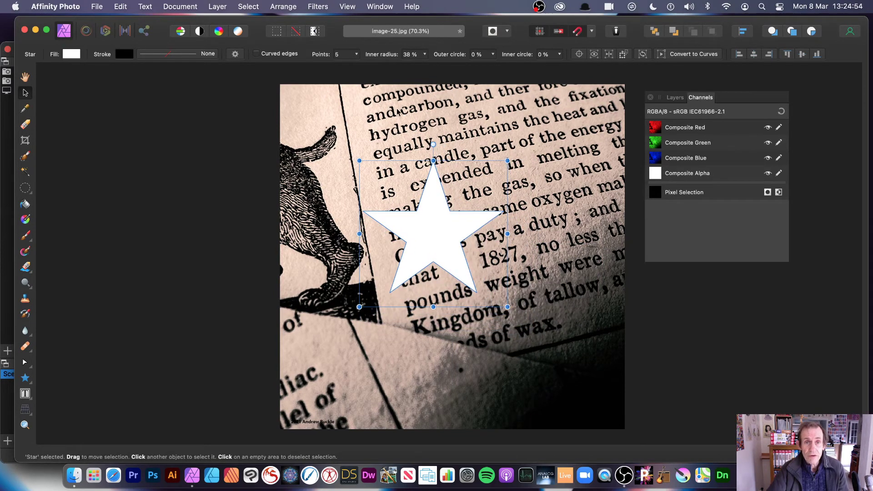
# - Open the Shear filter on the white star and bend its vertical curve into a zigzag with several added points
pyautogui.click(318, 6)
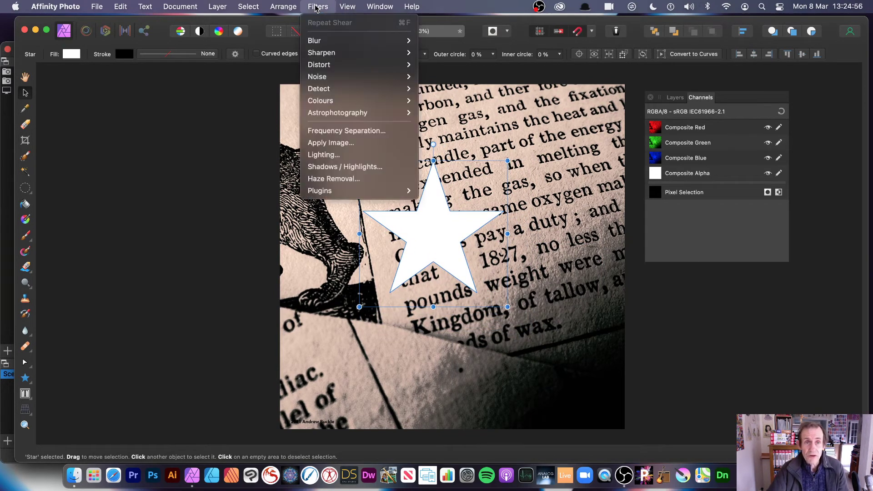
pyautogui.moveTo(319, 65)
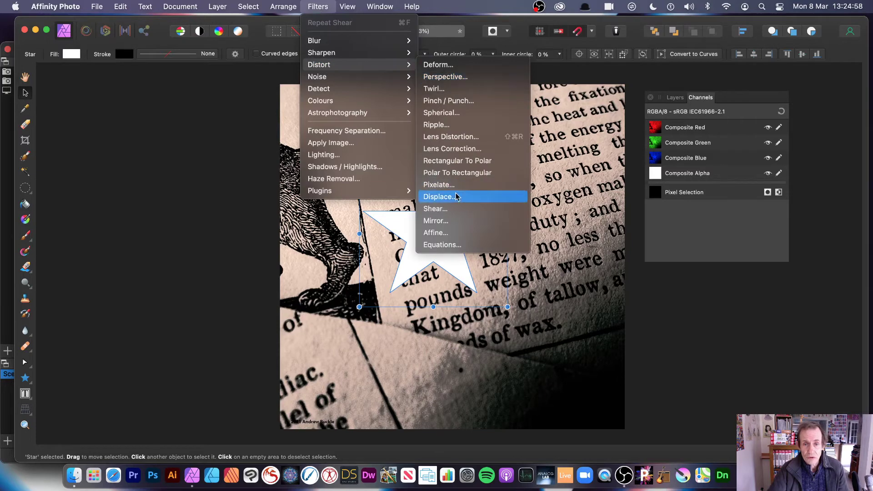
pyautogui.click(450, 209)
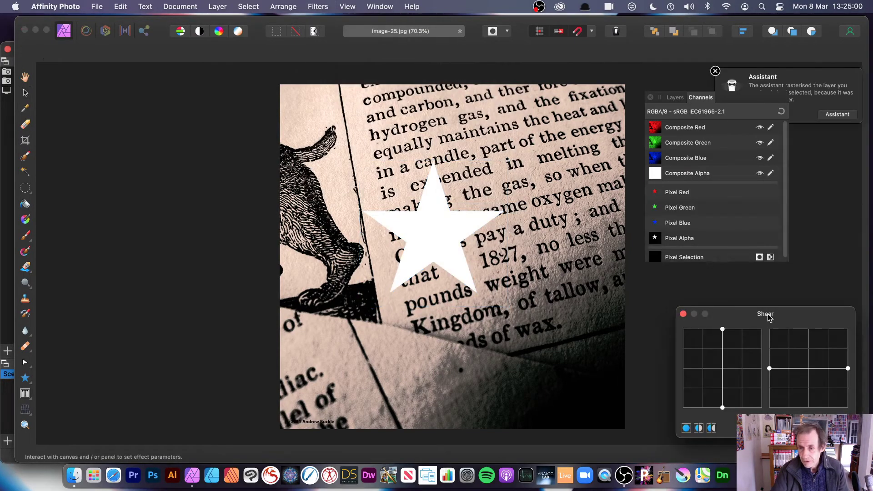
pyautogui.moveTo(768, 315); pyautogui.dragTo(568, 170)
pyautogui.moveTo(522, 222); pyautogui.dragTo(544, 226)
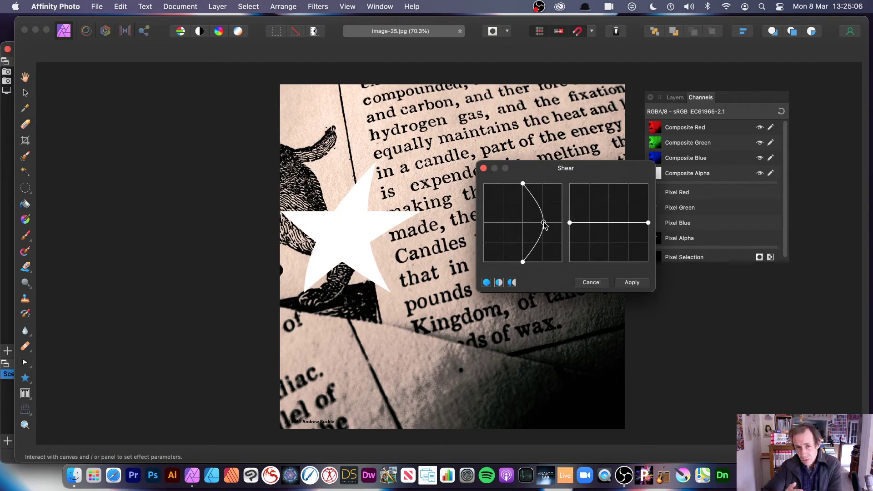
pyautogui.moveTo(539, 211)
pyautogui.mouseDown()
pyautogui.moveTo(515, 207)
pyautogui.moveTo(514, 194)
pyautogui.moveTo(544, 200)
pyautogui.mouseUp()
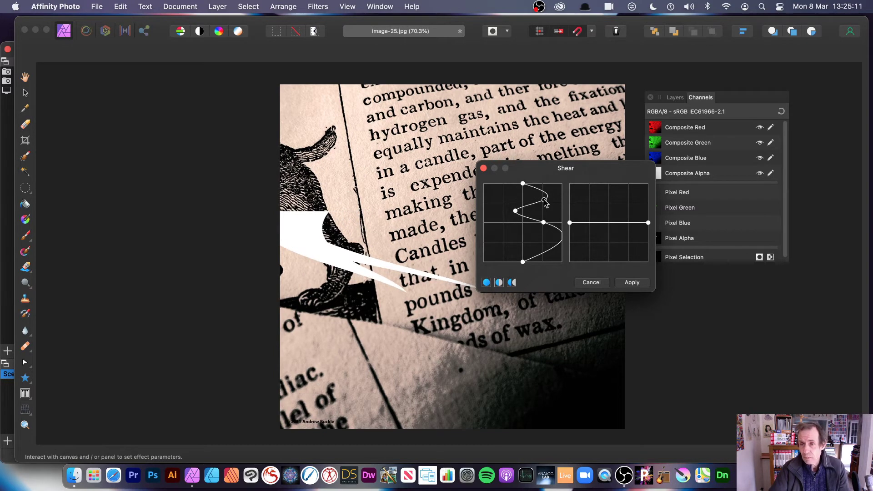
# - Bend the Shear's horizontal curve too, apply the distortion and move the star fragments down toward the photo's centre
pyautogui.click(674, 98)
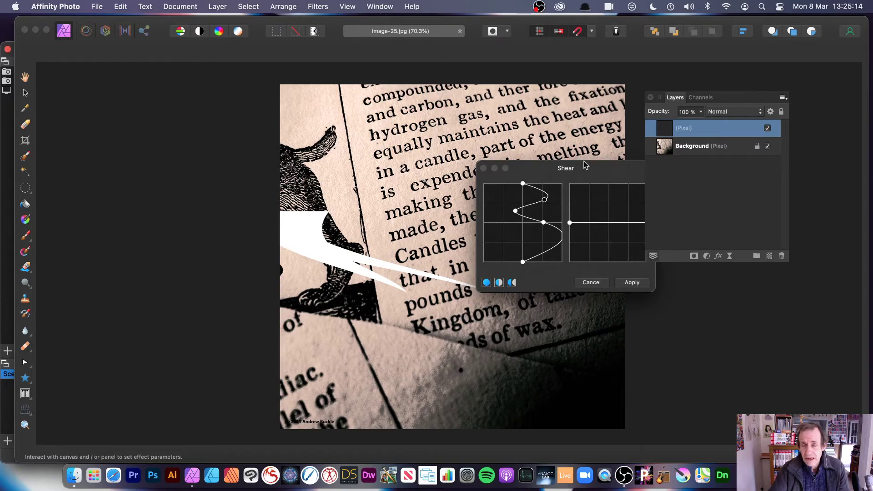
pyautogui.click(597, 228)
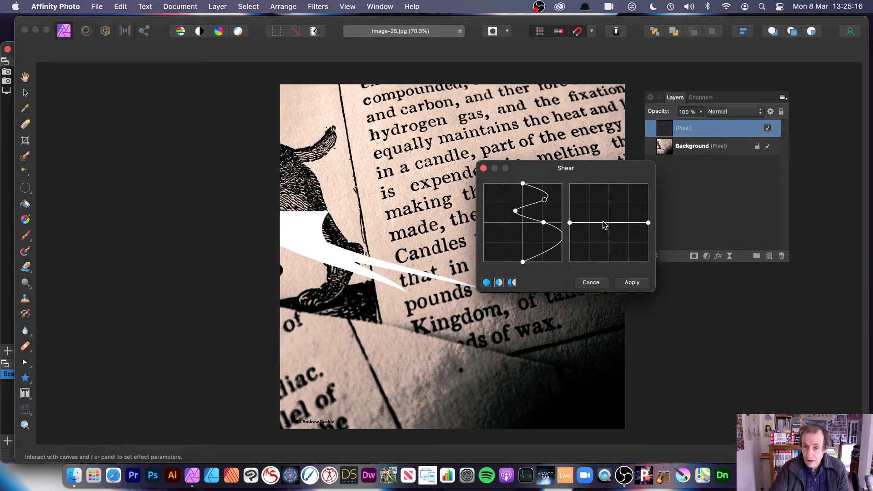
pyautogui.moveTo(603, 223)
pyautogui.mouseDown()
pyautogui.moveTo(614, 201)
pyautogui.moveTo(619, 255)
pyautogui.moveTo(581, 247)
pyautogui.moveTo(595, 213)
pyautogui.mouseUp()
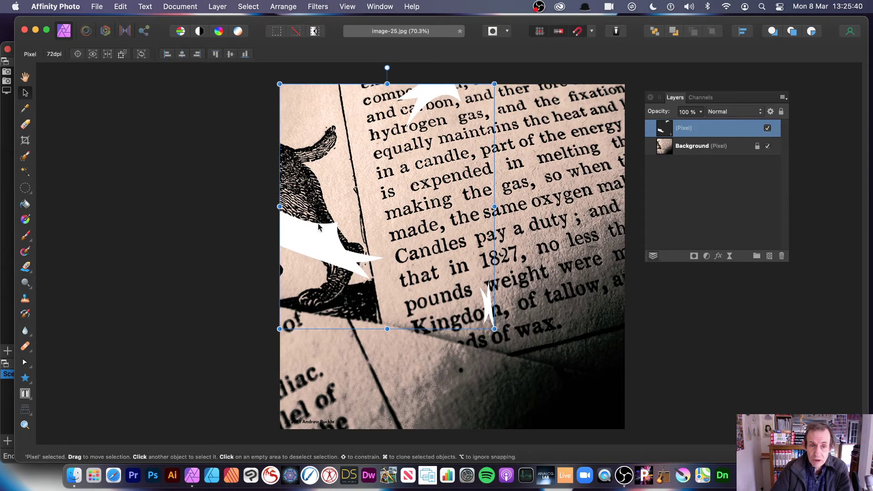
pyautogui.moveTo(319, 228); pyautogui.dragTo(384, 254)
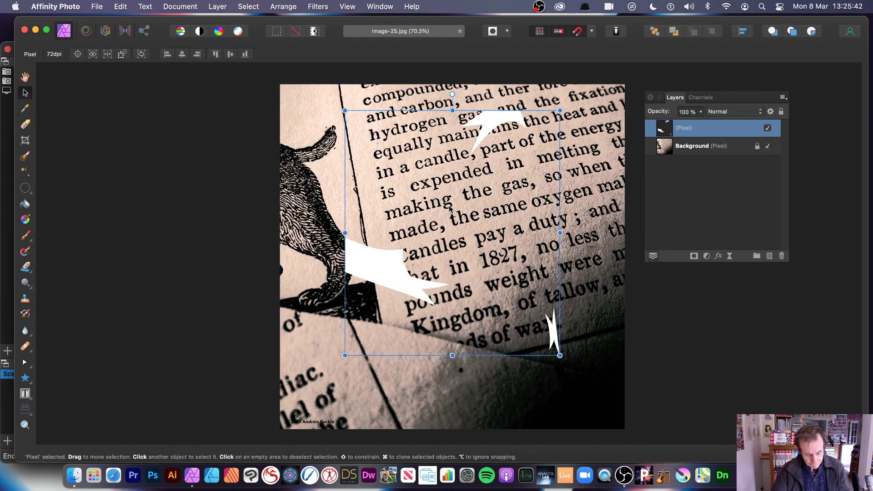
# - Undo the move and the Shear on the star, and delete the star layer
pyautogui.press('super+z')
pyautogui.press('super+z')
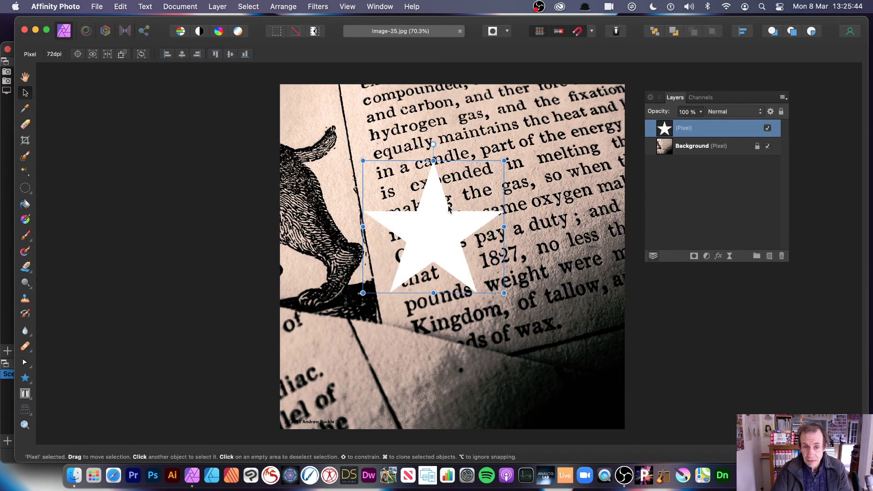
pyautogui.press('Delete')
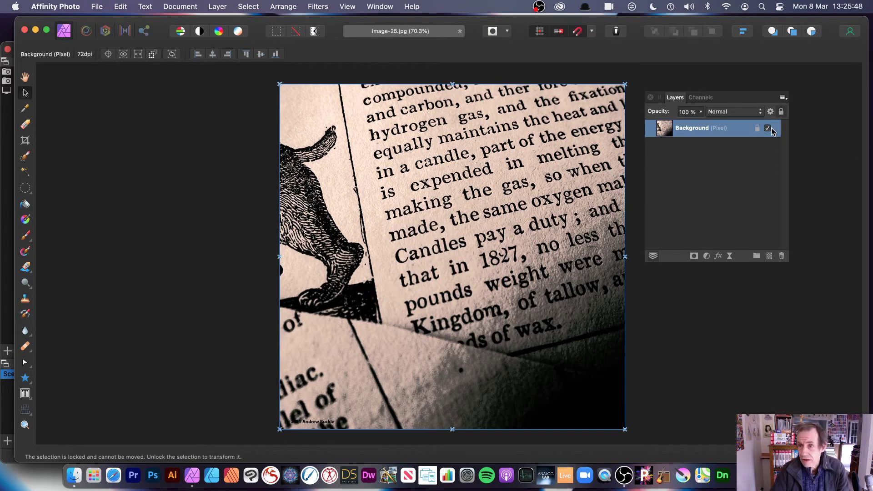
# - Add the letter "A" as artistic text in 288 pt Arial over the middle of the printed text
pyautogui.click(25, 395)
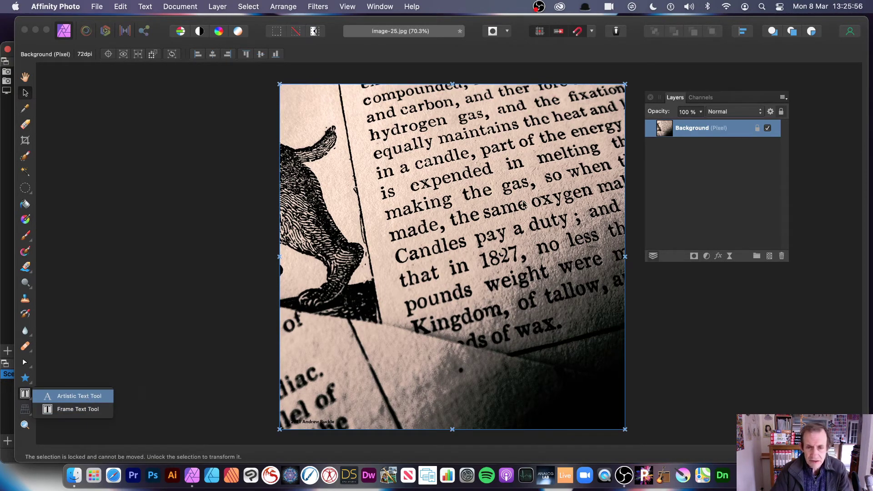
pyautogui.click(80, 396)
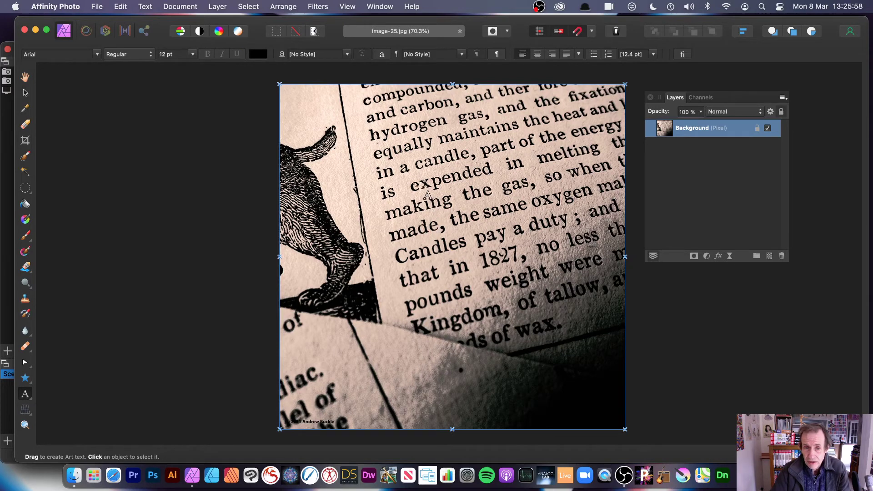
pyautogui.click(422, 206)
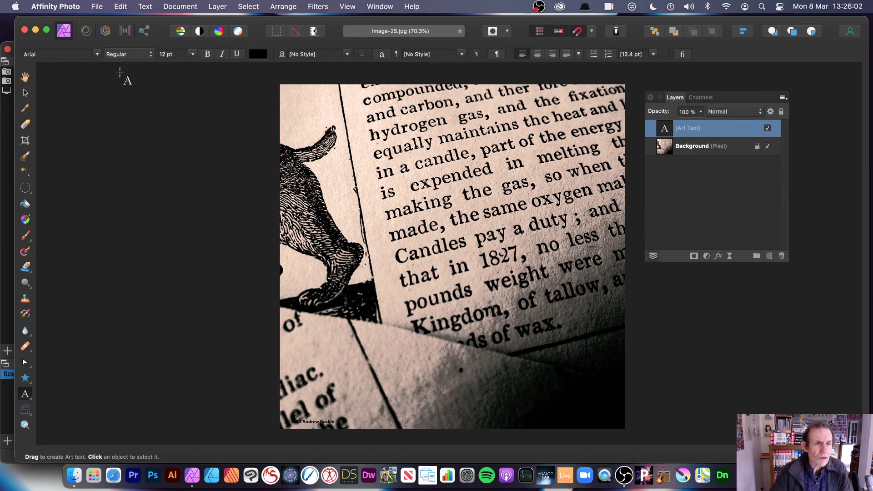
pyautogui.click(192, 54)
pyautogui.click(177, 332)
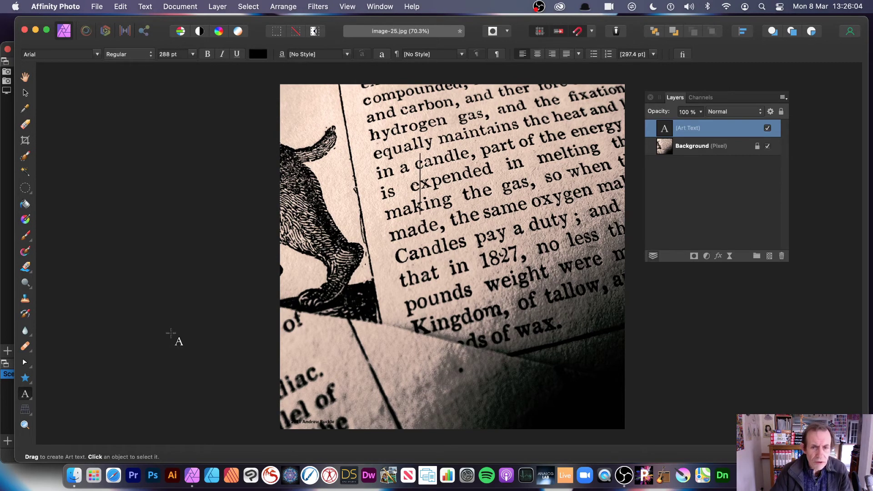
pyautogui.write('A')
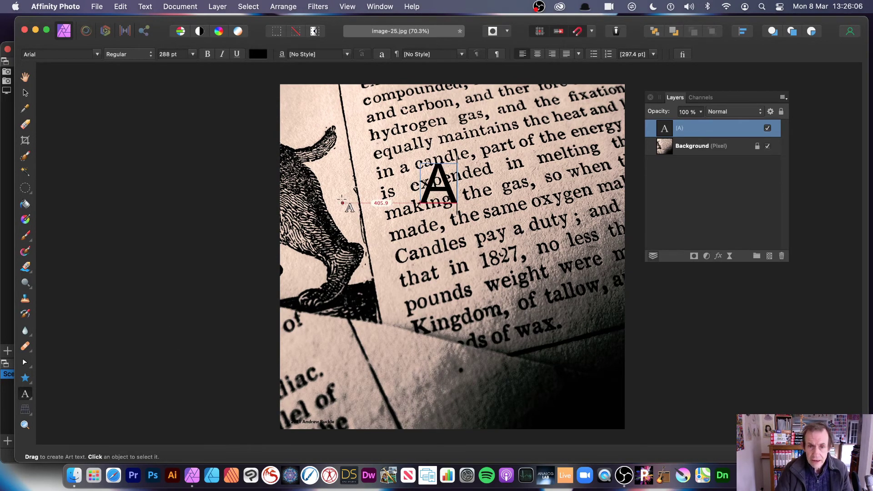
# - Enlarge the letter A proportionally to about 1428 pt and move it near the photo's centre
pyautogui.click(25, 94)
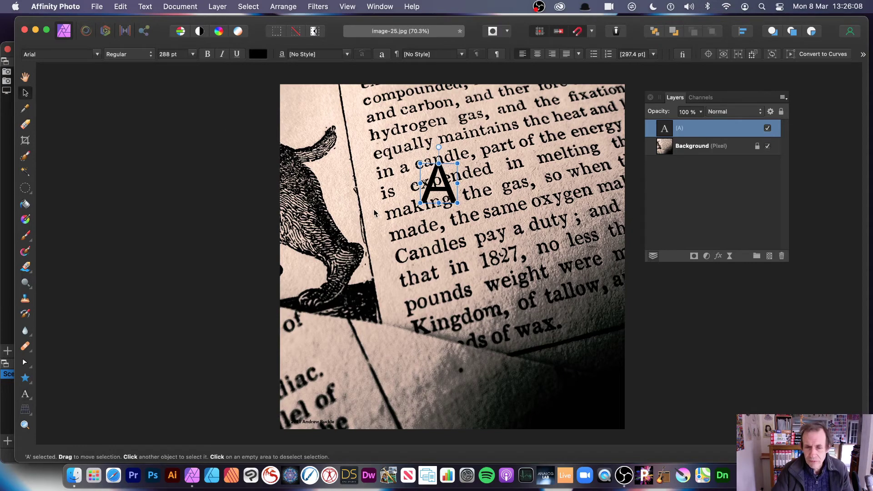
pyautogui.moveTo(458, 203); pyautogui.dragTo(604, 357)
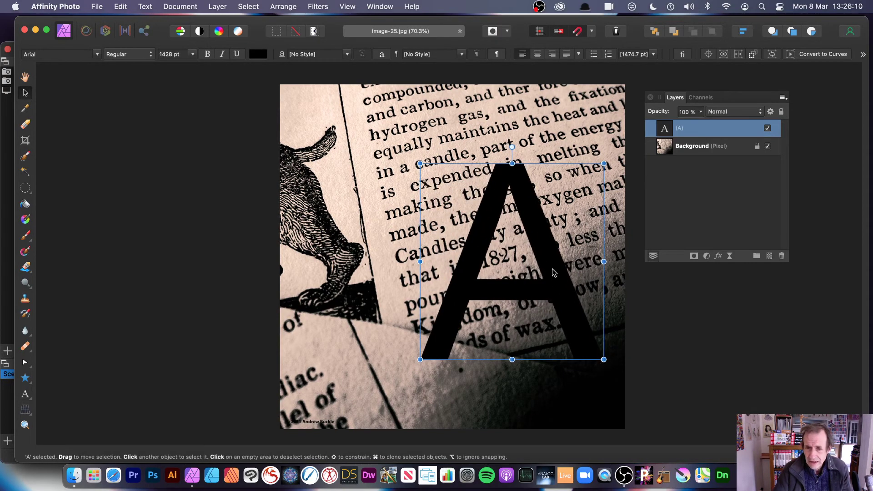
pyautogui.moveTo(553, 270); pyautogui.dragTo(473, 248)
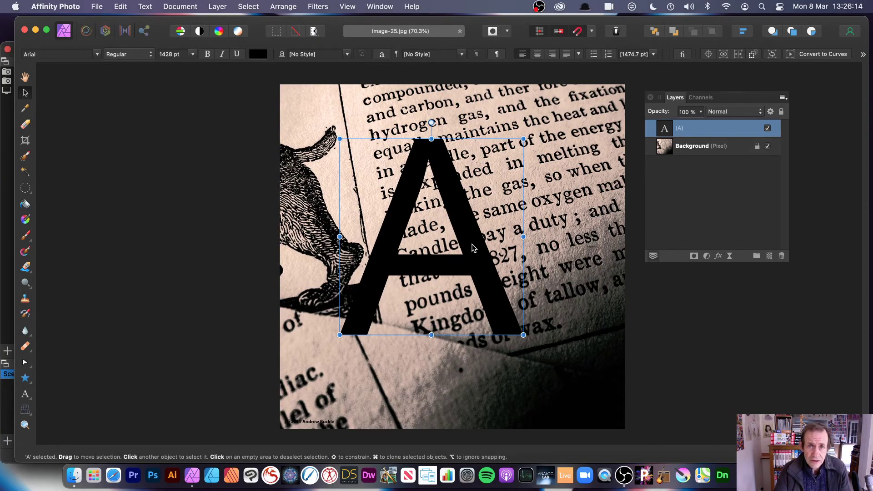
# - Apply the Shear filter to the letter A, bending the vertical curve slightly left and the horizontal curve slightly upward
pyautogui.click(325, 8)
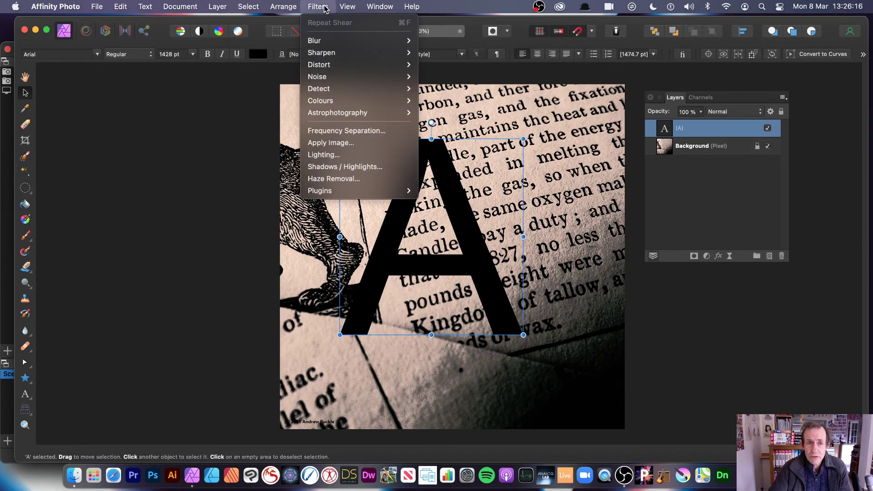
pyautogui.moveTo(332, 67)
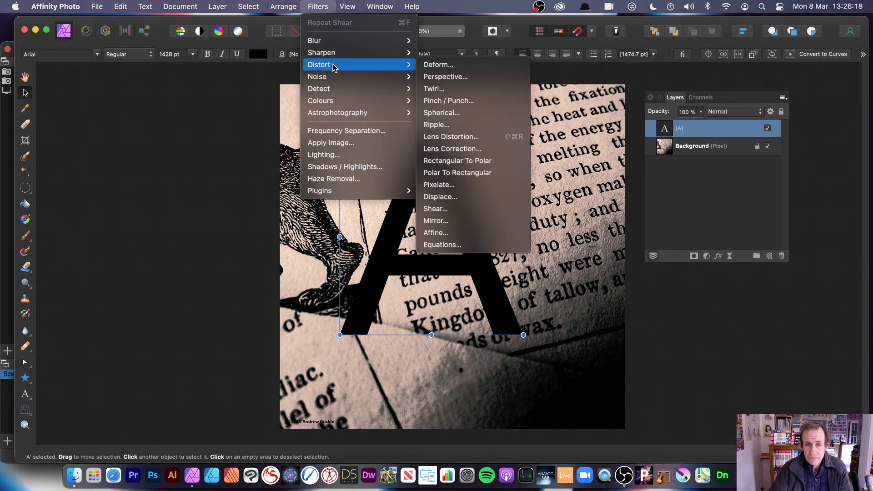
pyautogui.click(477, 209)
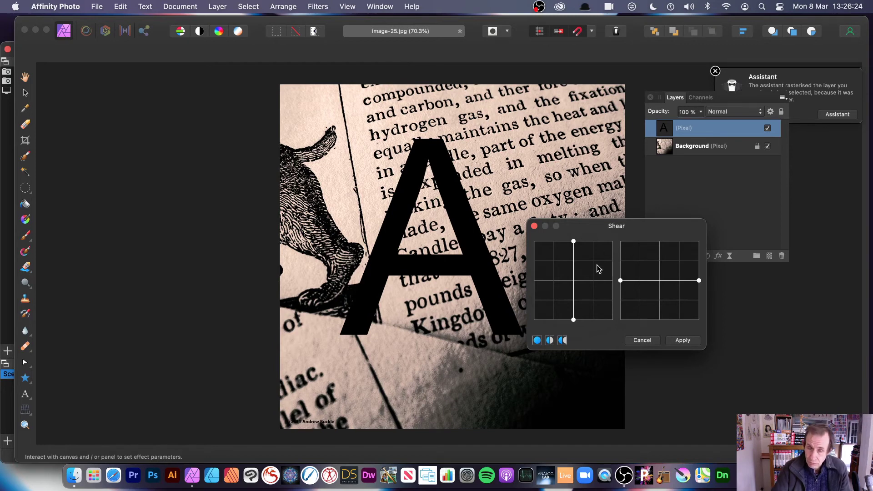
pyautogui.moveTo(573, 280); pyautogui.dragTo(571, 297)
pyautogui.moveTo(644, 280)
pyautogui.mouseDown()
pyautogui.moveTo(642, 271)
pyautogui.moveTo(640, 295)
pyautogui.moveTo(642, 275)
pyautogui.mouseUp()
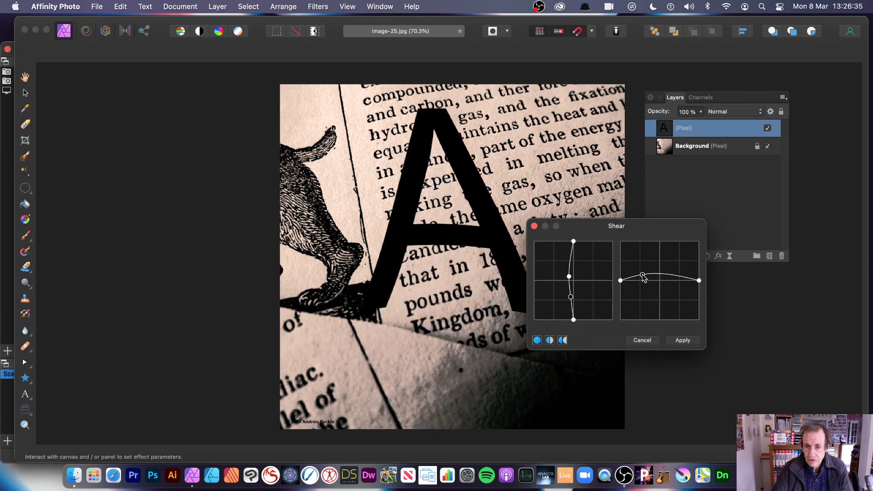
pyautogui.click(682, 341)
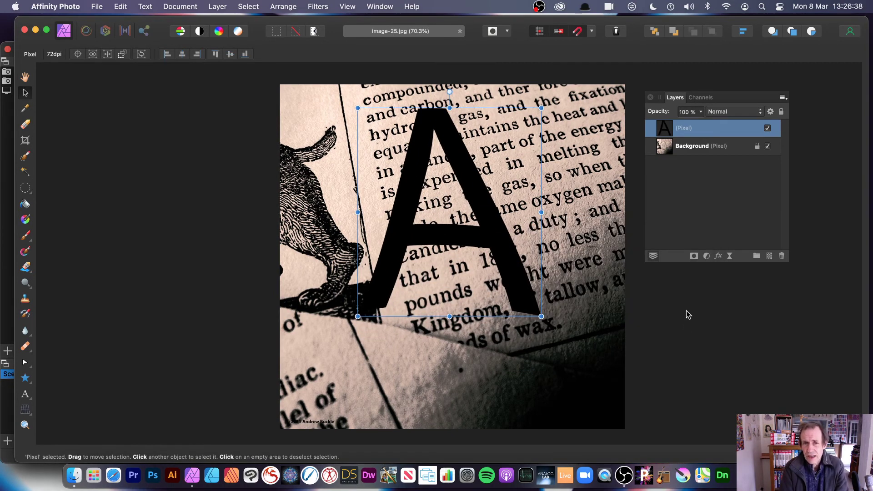